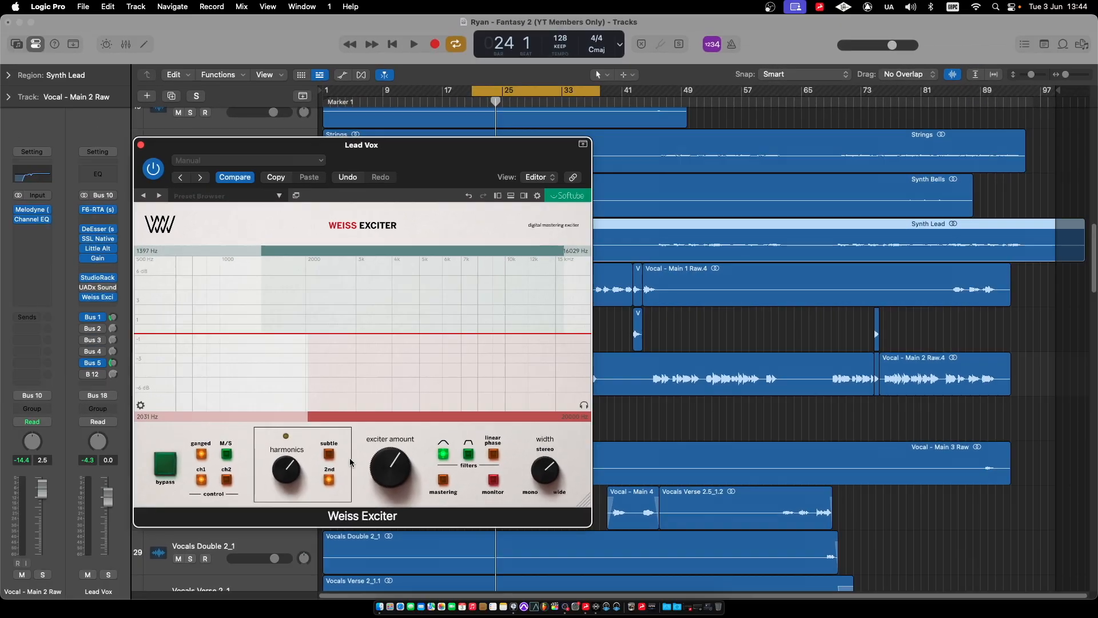
Step: Narrow the exciter's pre filter band to 1808–9217 Hz and adjust the harmonics amount
mouse_move(375, 470)
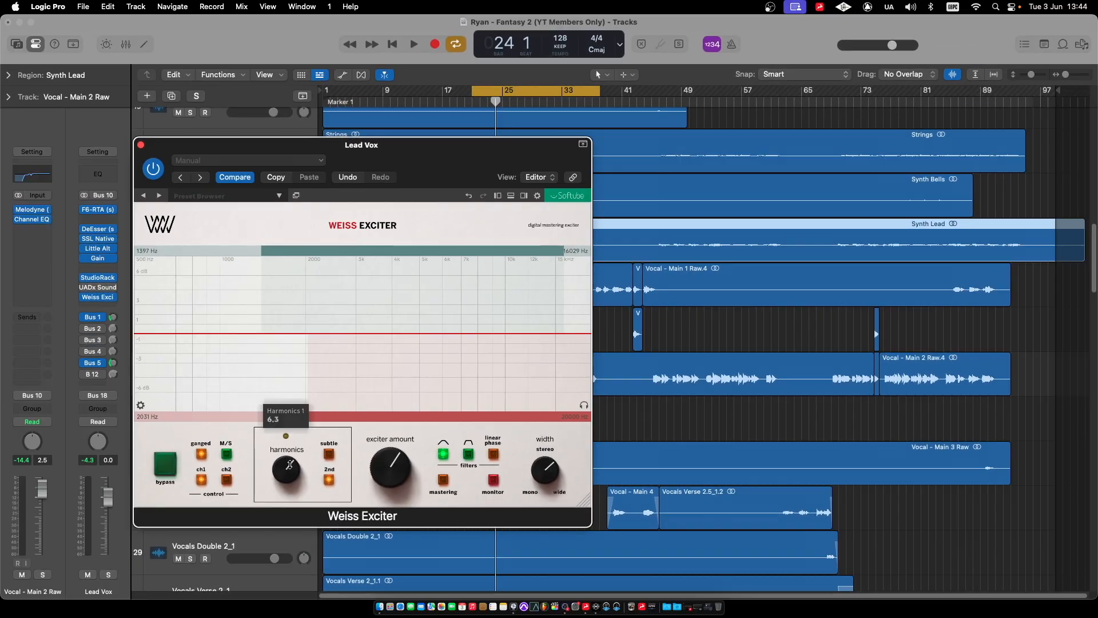
mouse_move(404, 259)
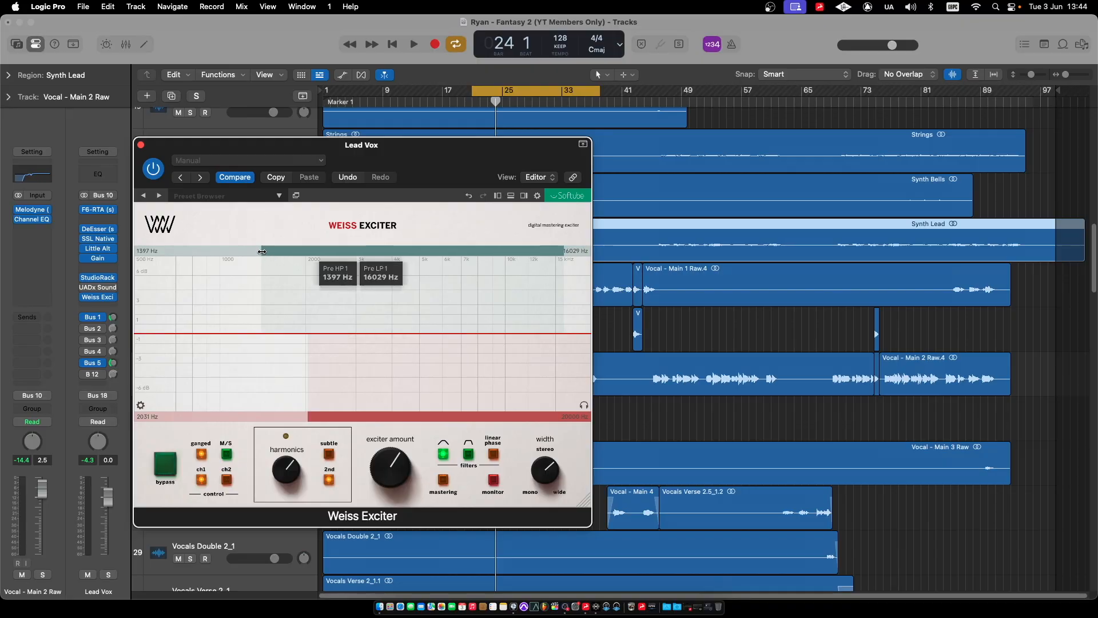
mouse_move(266, 252)
mouse_down()
mouse_move(348, 252)
mouse_move(287, 251)
mouse_up()
drag(564, 251, 444, 248)
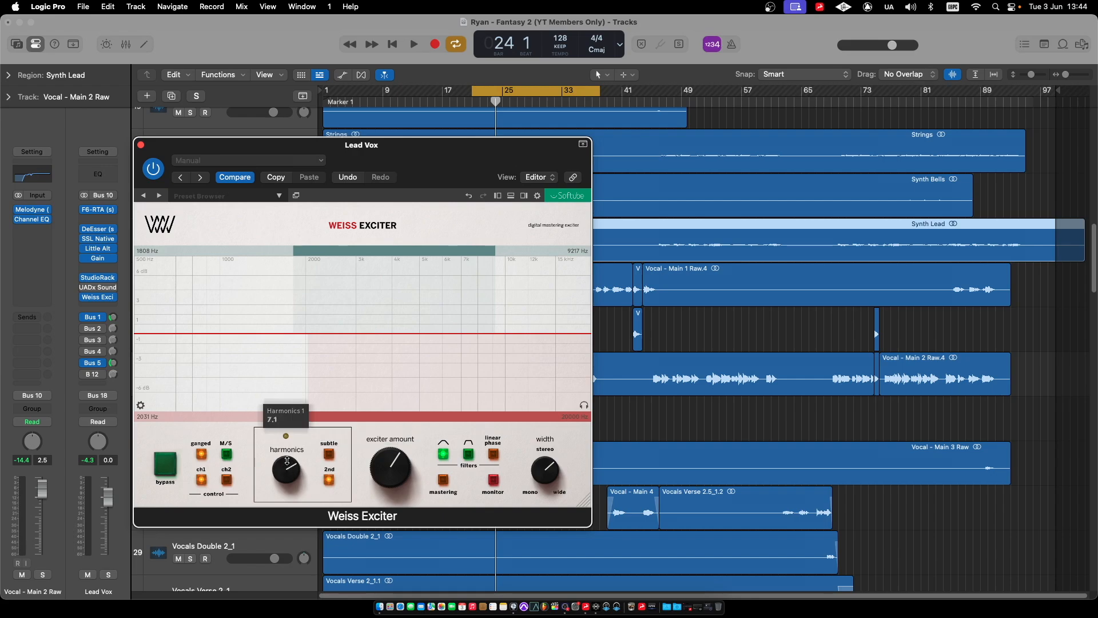
drag(294, 435, 292, 464)
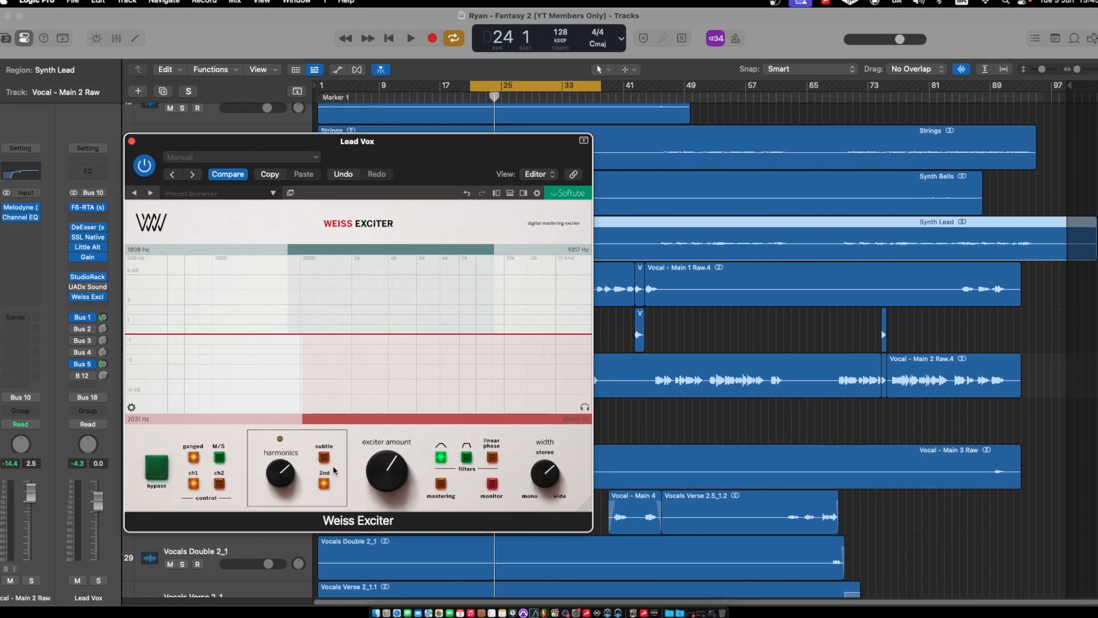
Step: Show the exciter's channel 2 settings and return to channel 1
mouse_move(388, 472)
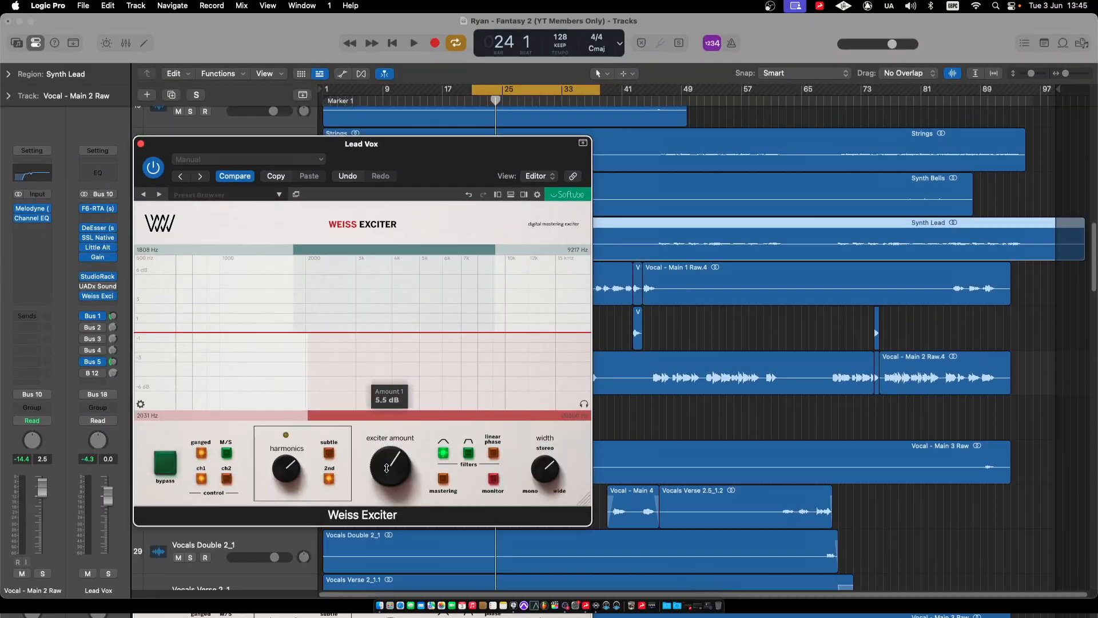
click(228, 481)
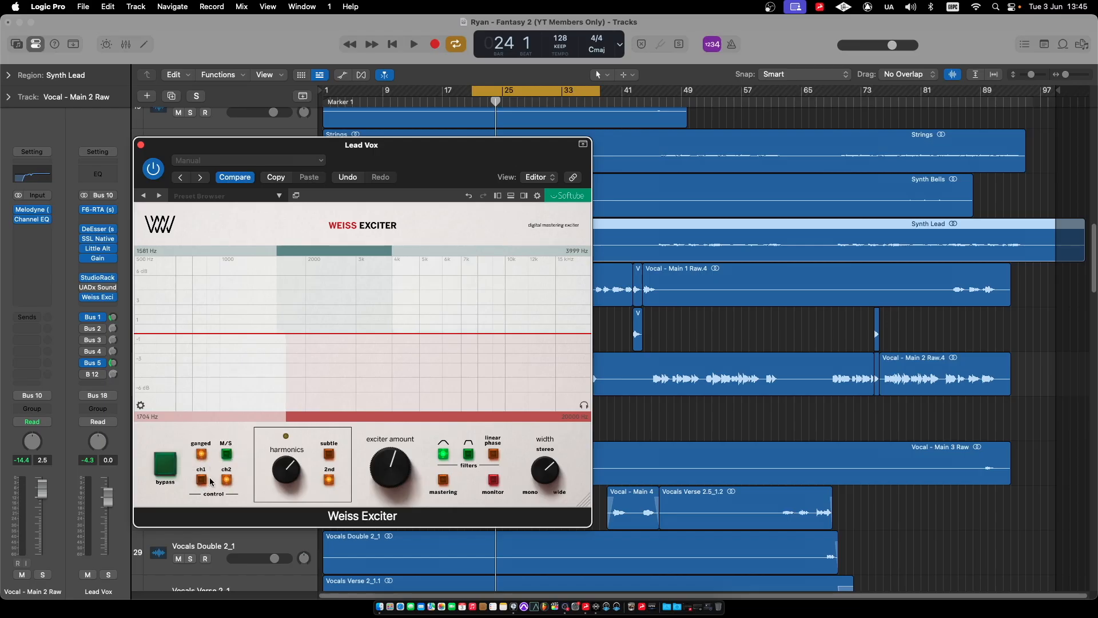
click(199, 481)
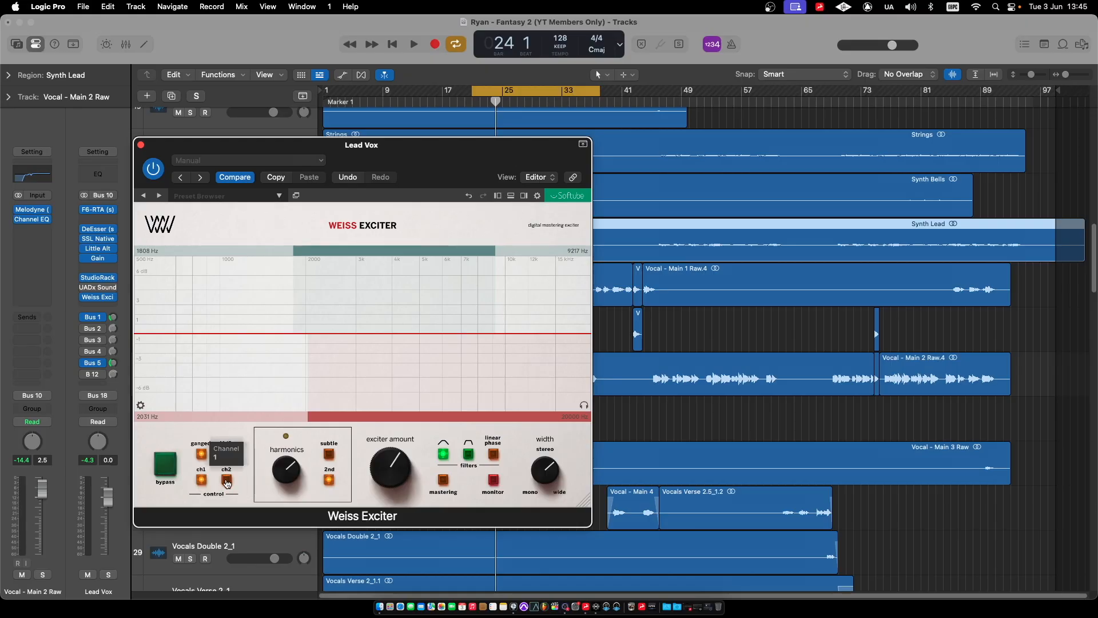
Step: Try the exciter's M/S, bypass and mastering switches
click(227, 449)
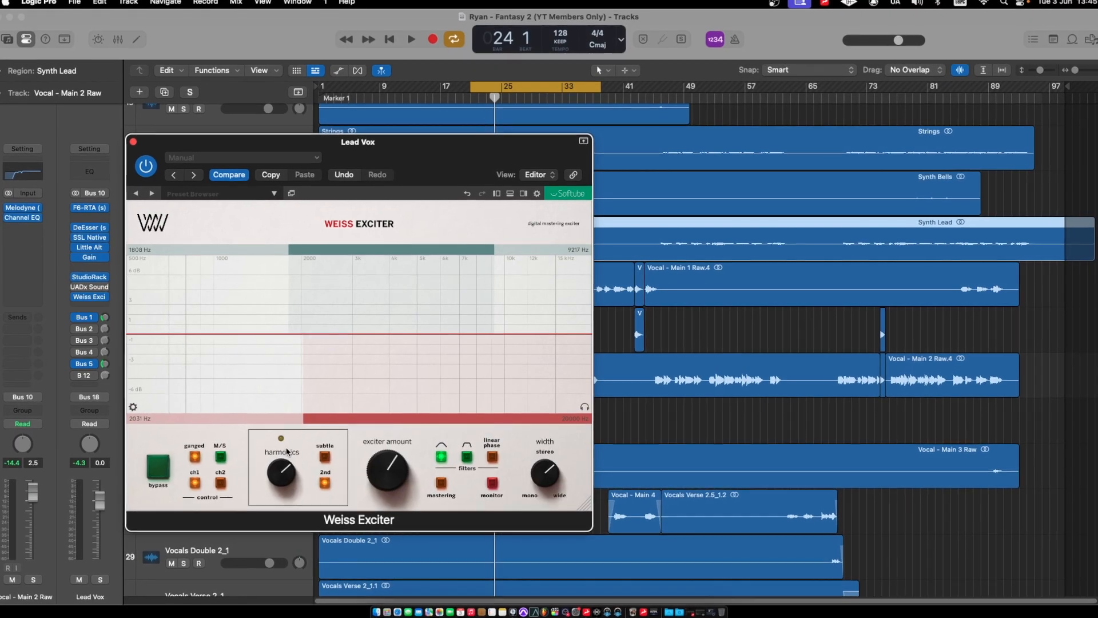
click(151, 471)
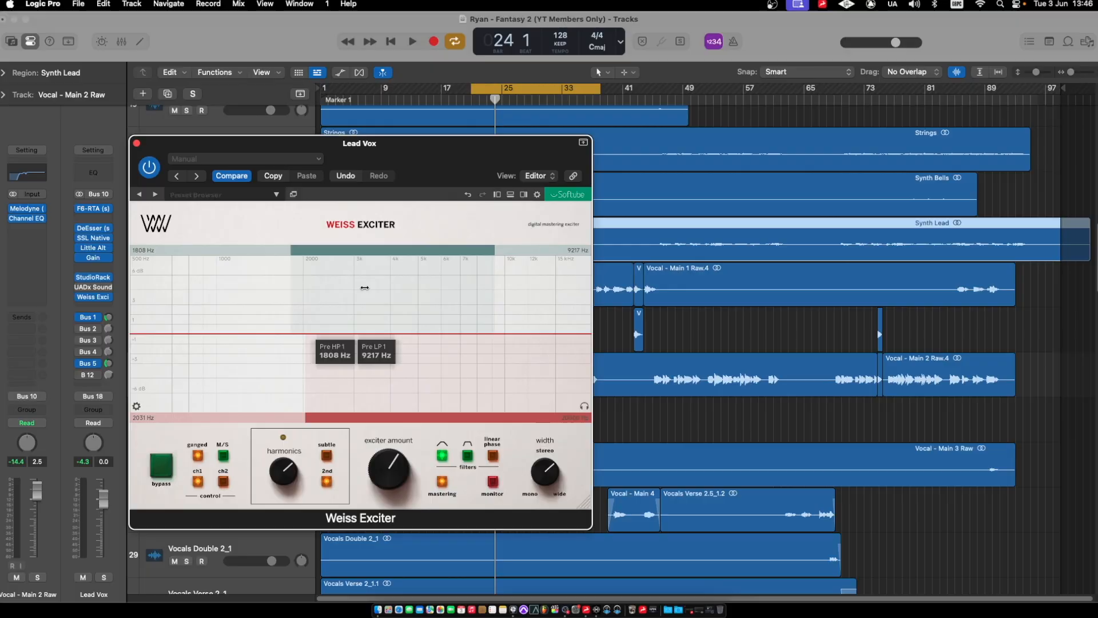
click(443, 483)
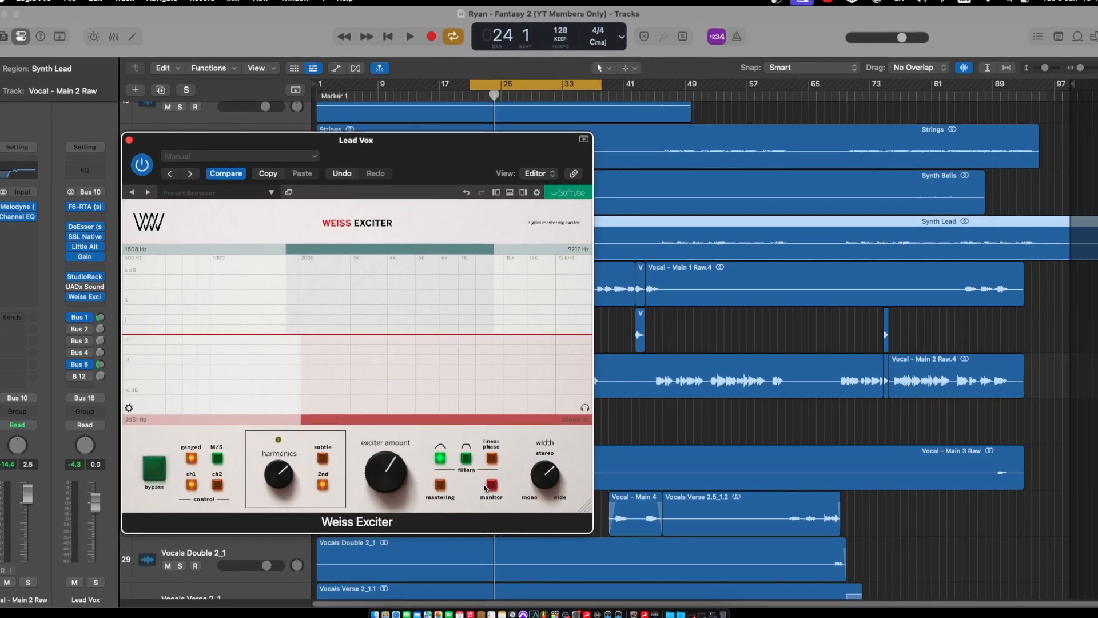
Step: Shift the exciter's post filter band to 3515–19728 Hz with monitoring on, and turn monitoring off
click(492, 487)
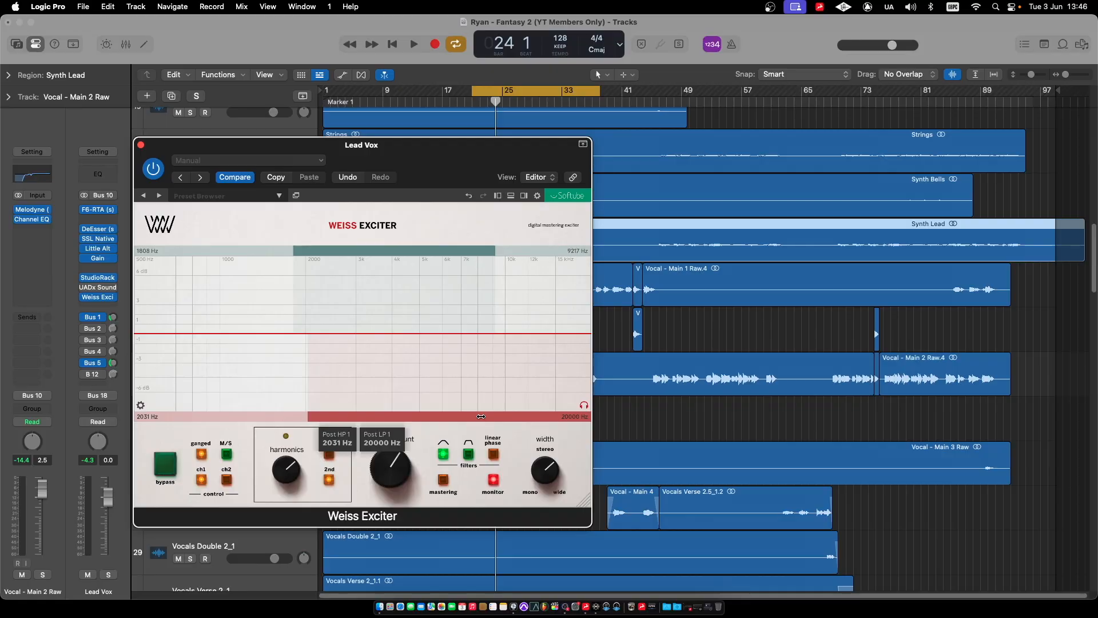
mouse_move(480, 416)
mouse_down()
mouse_move(431, 414)
mouse_move(477, 414)
mouse_up()
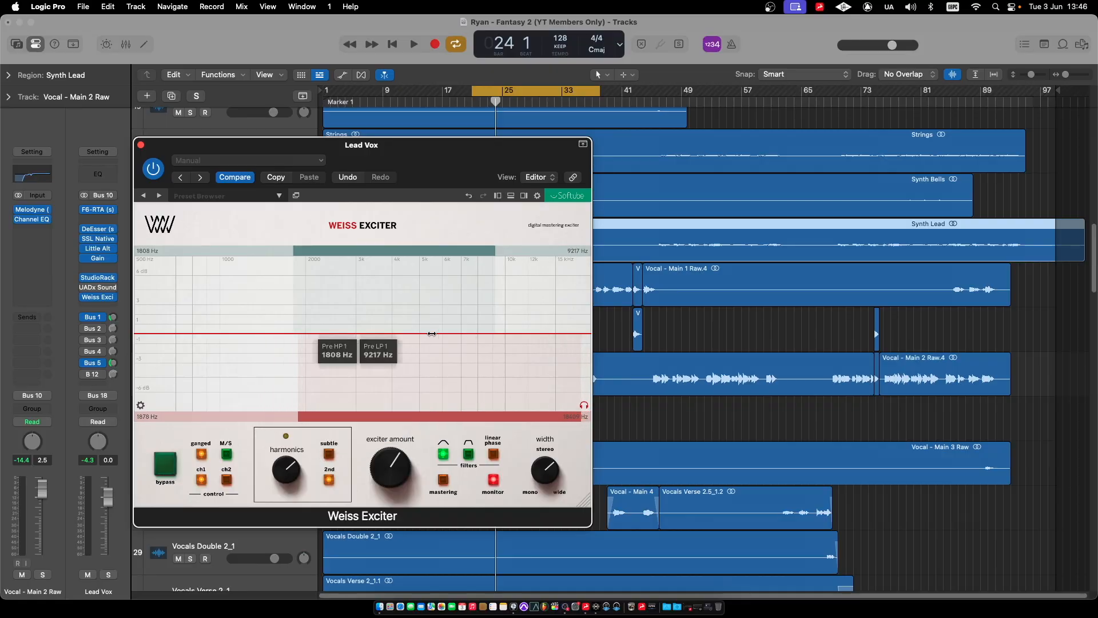
drag(298, 402, 365, 402)
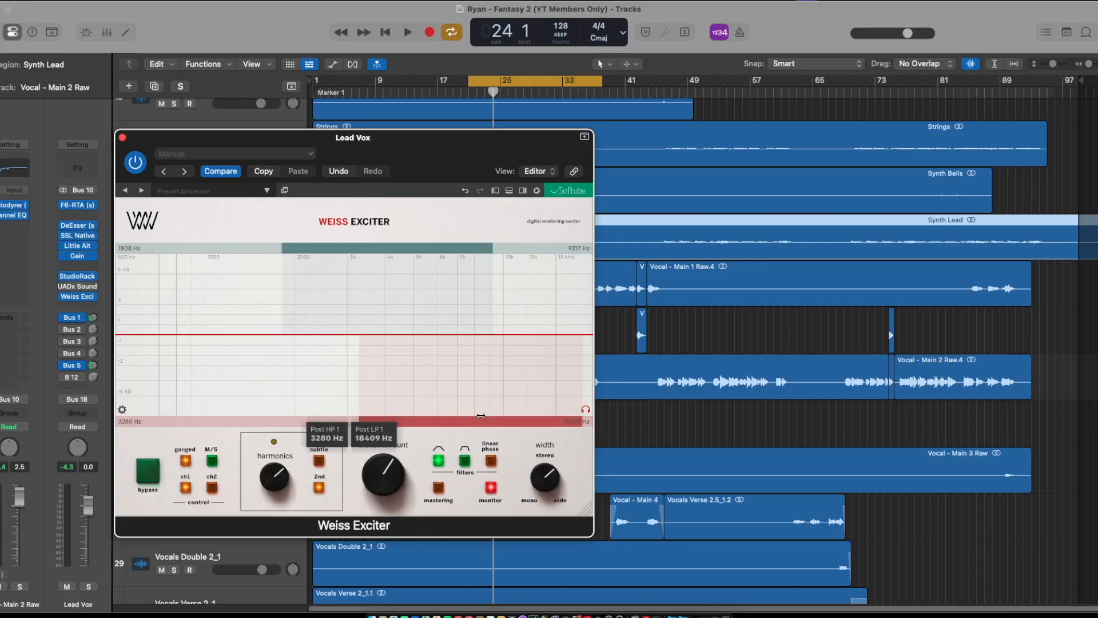
drag(472, 418, 481, 419)
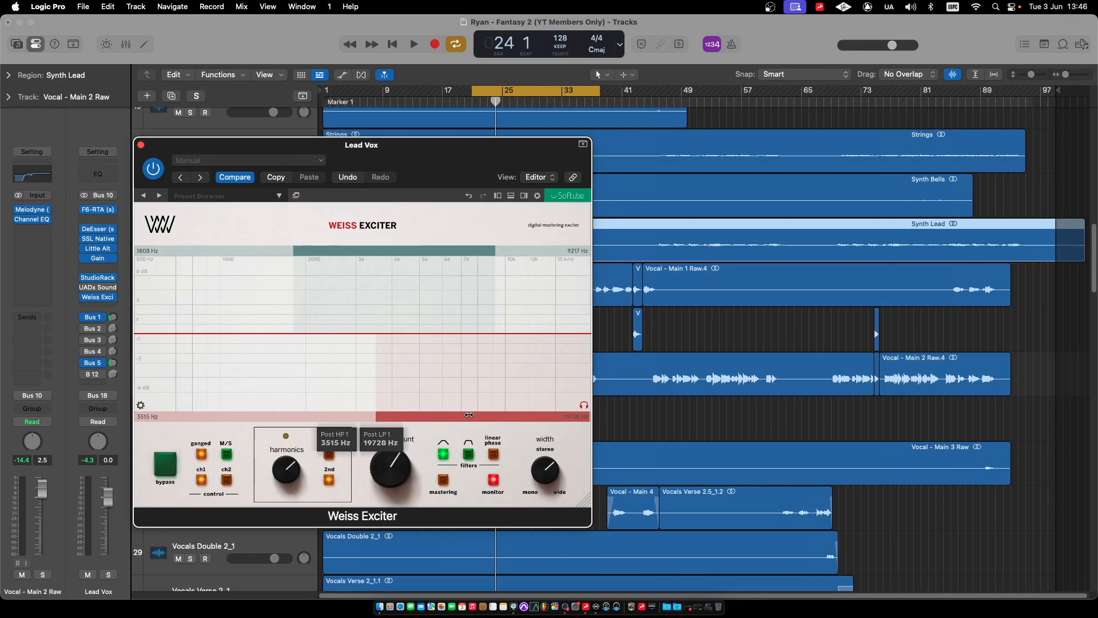
click(493, 481)
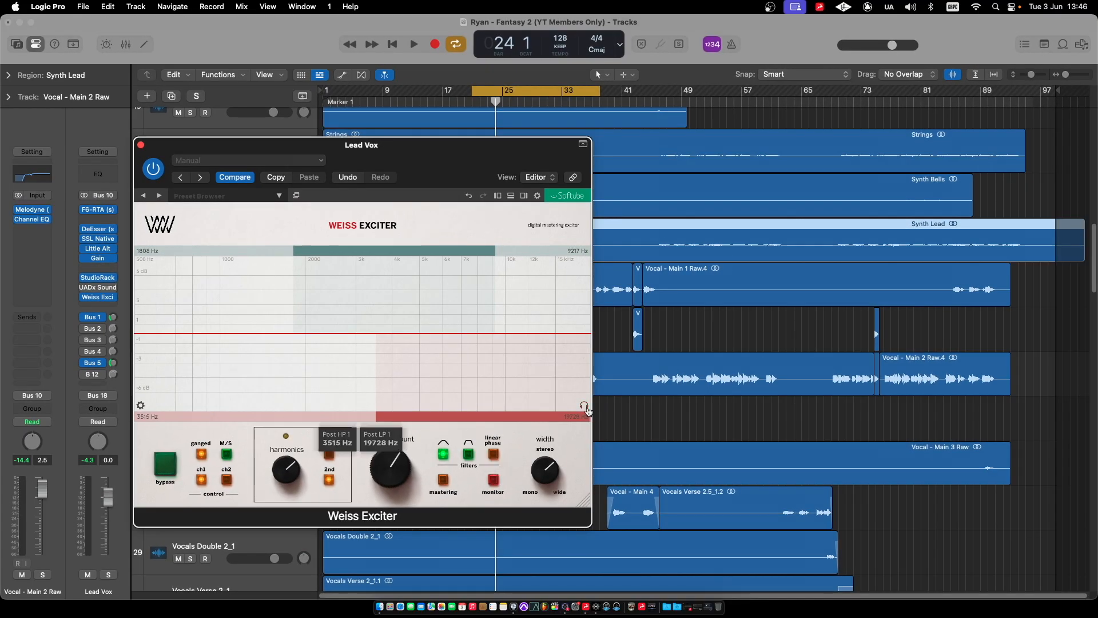
click(494, 482)
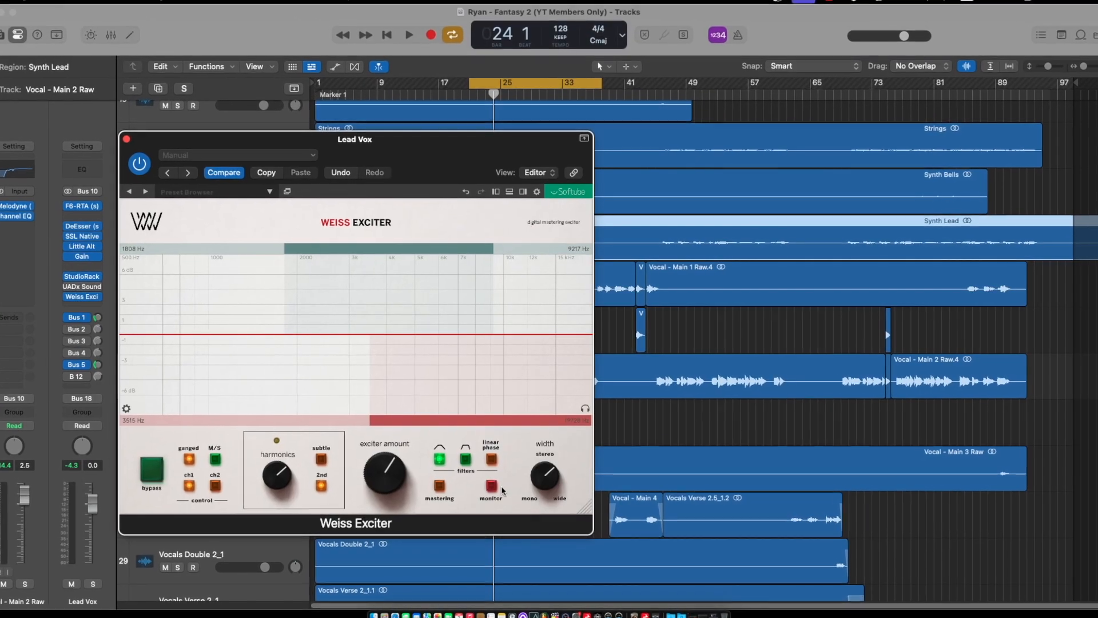
Step: Restore the exciter's saved settings with Compare
mouse_move(555, 480)
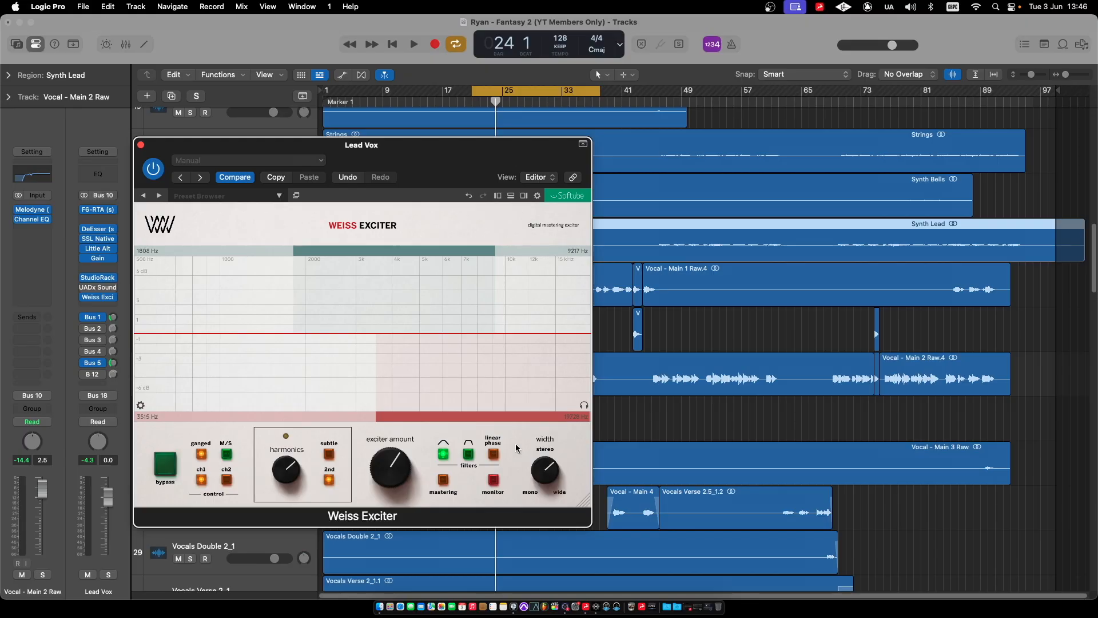
mouse_move(421, 407)
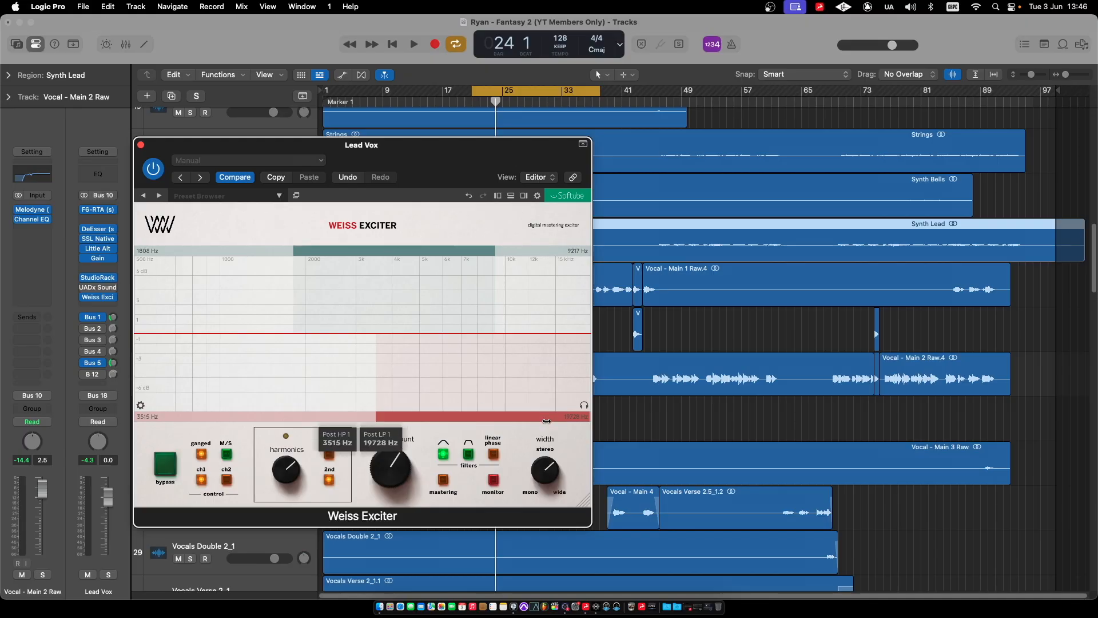
mouse_move(546, 471)
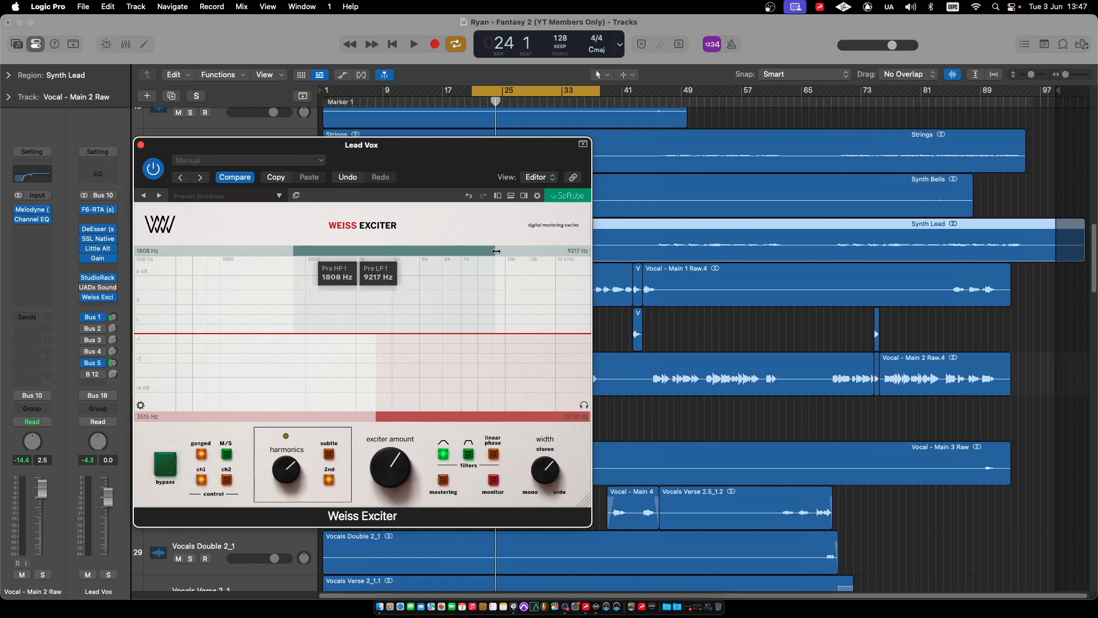
click(233, 178)
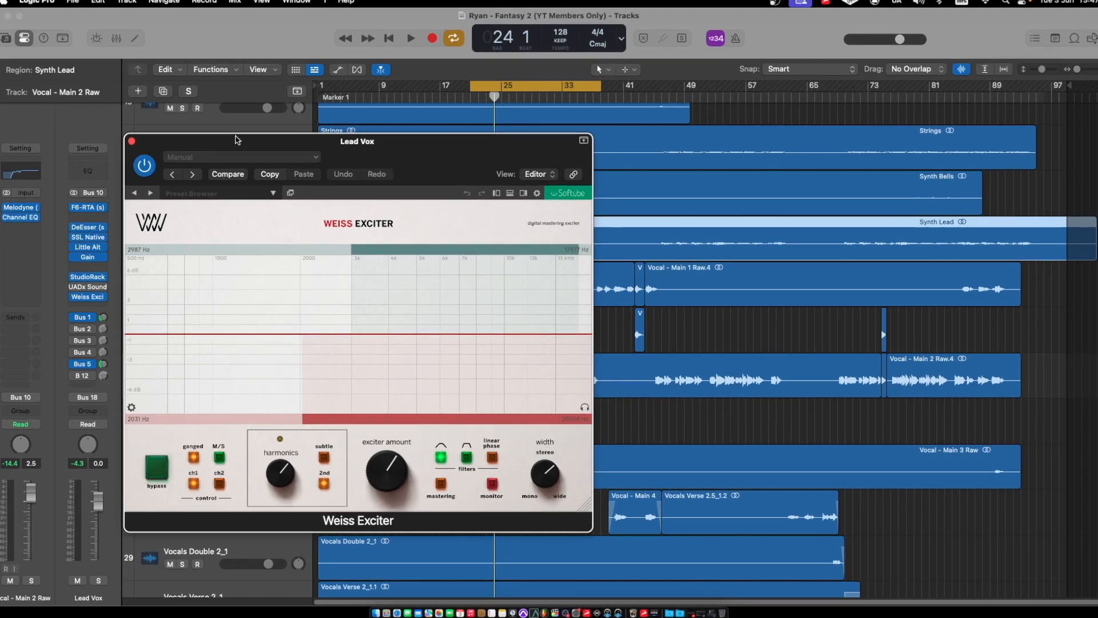
Step: Move the exciter window lower and audition the soloed vocal with the exciter switched on
drag(238, 141, 336, 360)
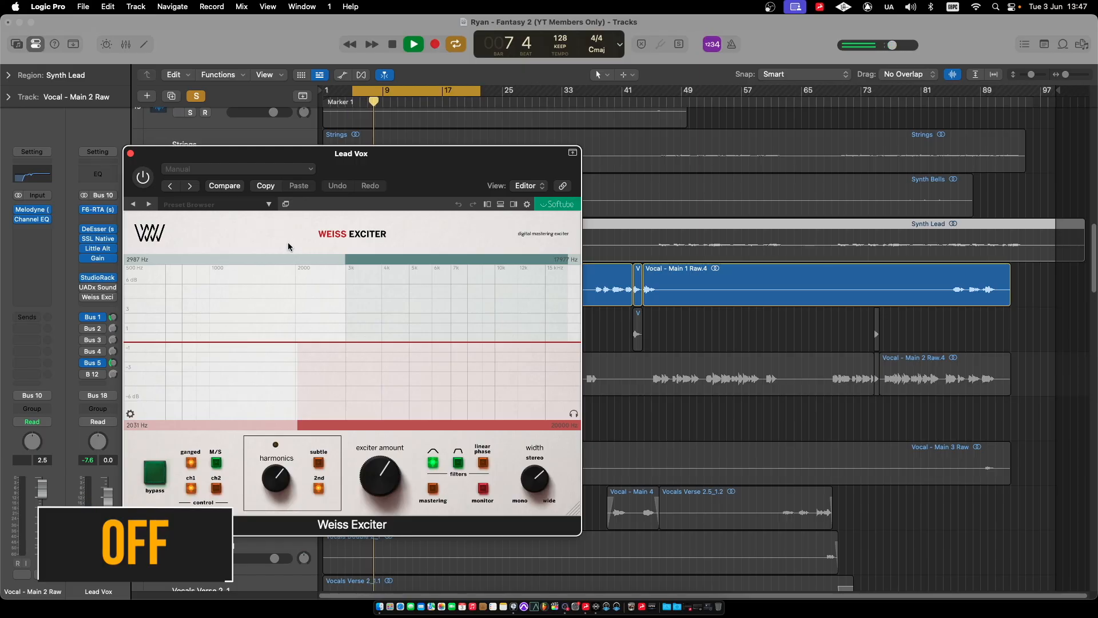
drag(348, 164, 352, 198)
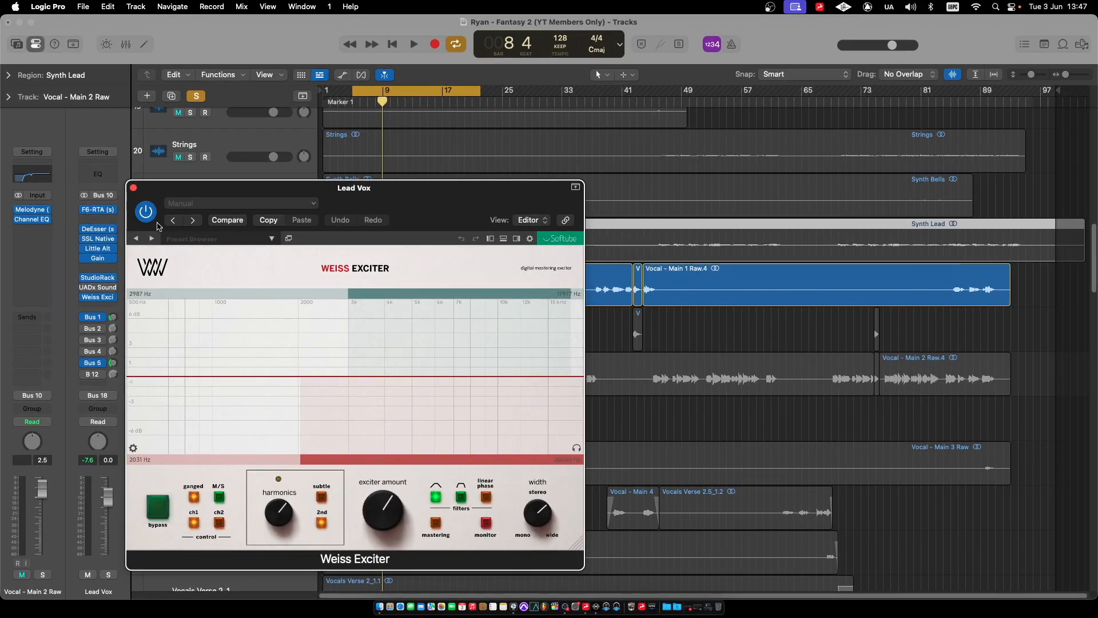
key(space)
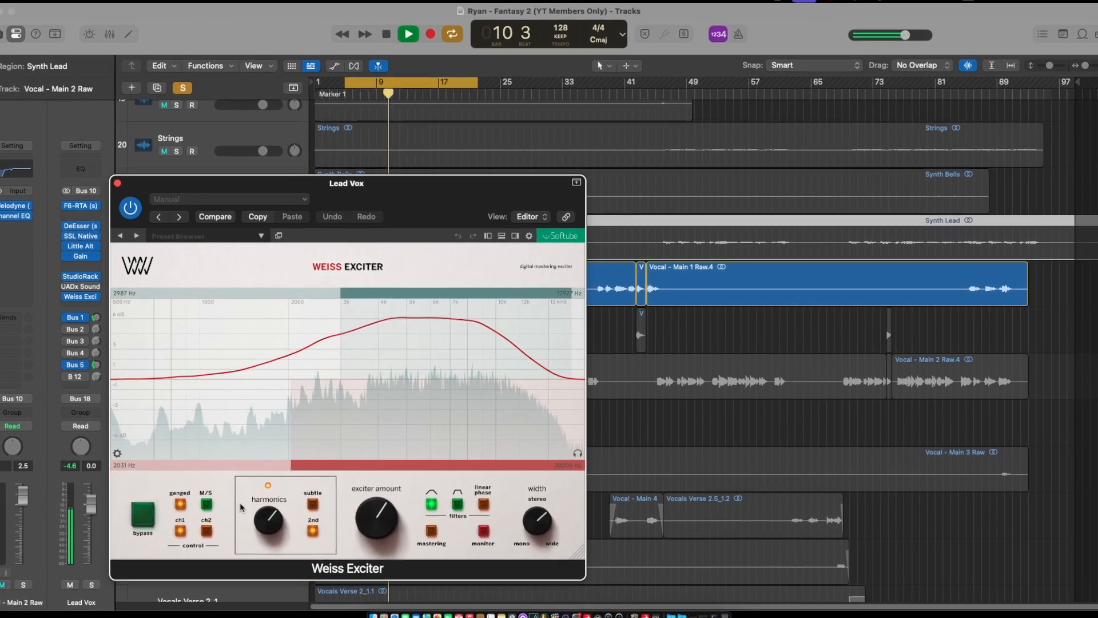
key(space)
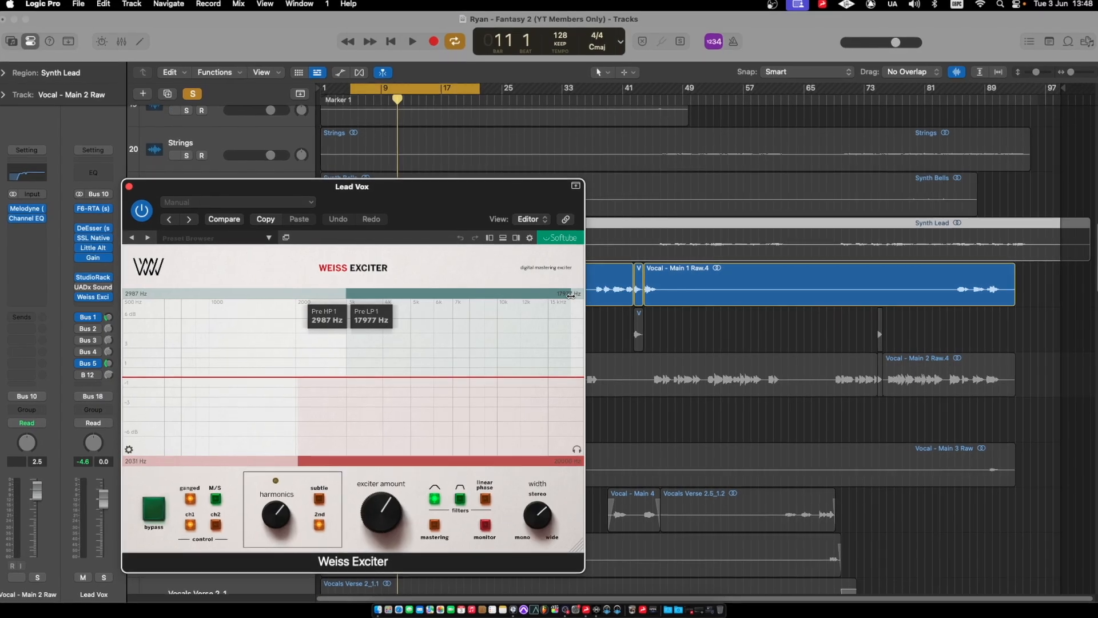
Step: Set the exciter's pre low-pass to 16556 Hz and the post high-pass to 3019 Hz
drag(571, 295, 600, 297)
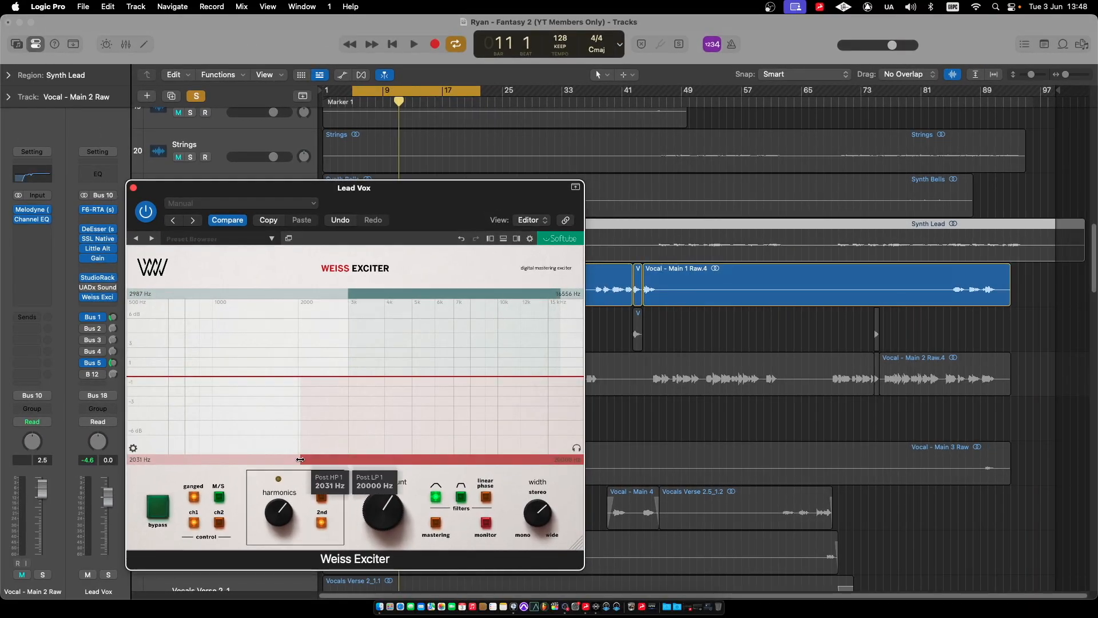
drag(299, 460, 349, 460)
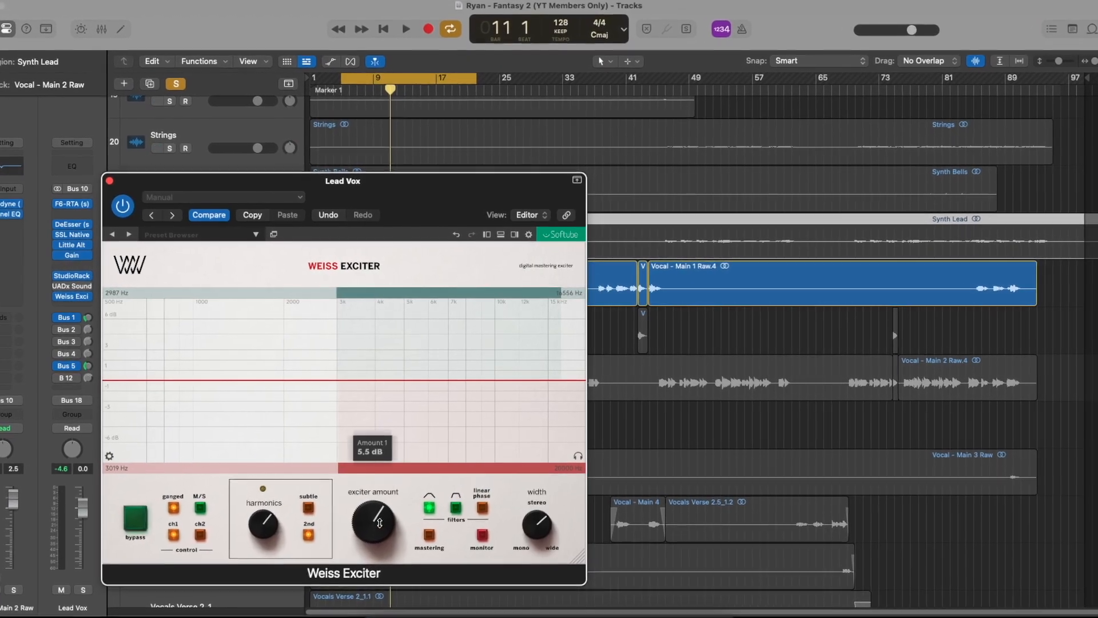
Step: During vocal playback, raise the exciter amount to 24.0 dB and compare the sound with 2nd harmonics off and on
key(space)
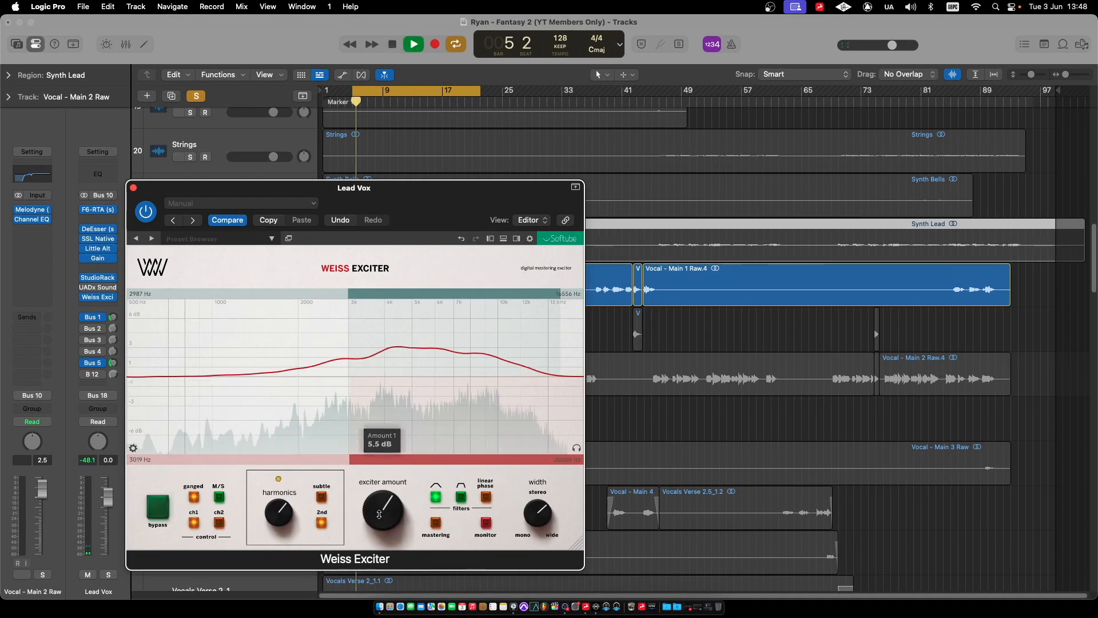
drag(381, 512, 416, 464)
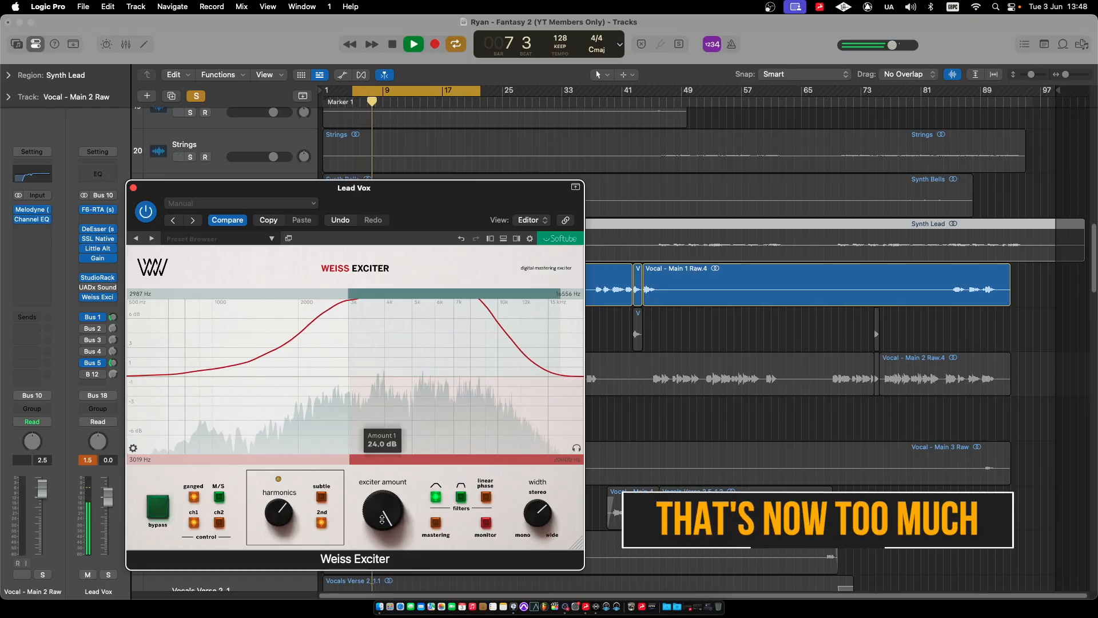
click(323, 524)
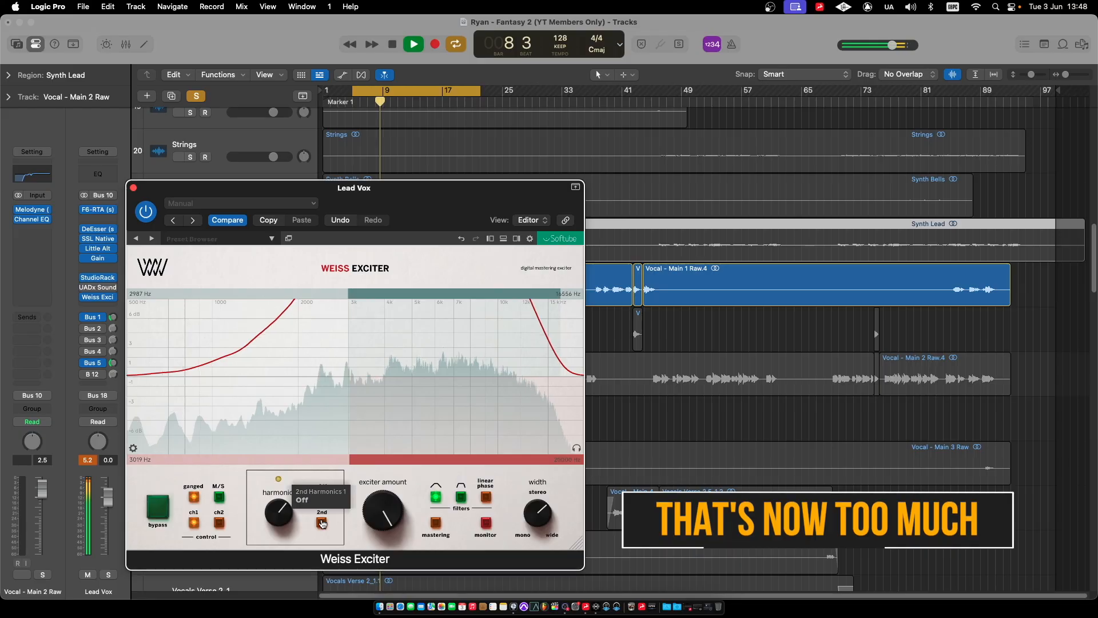
click(323, 524)
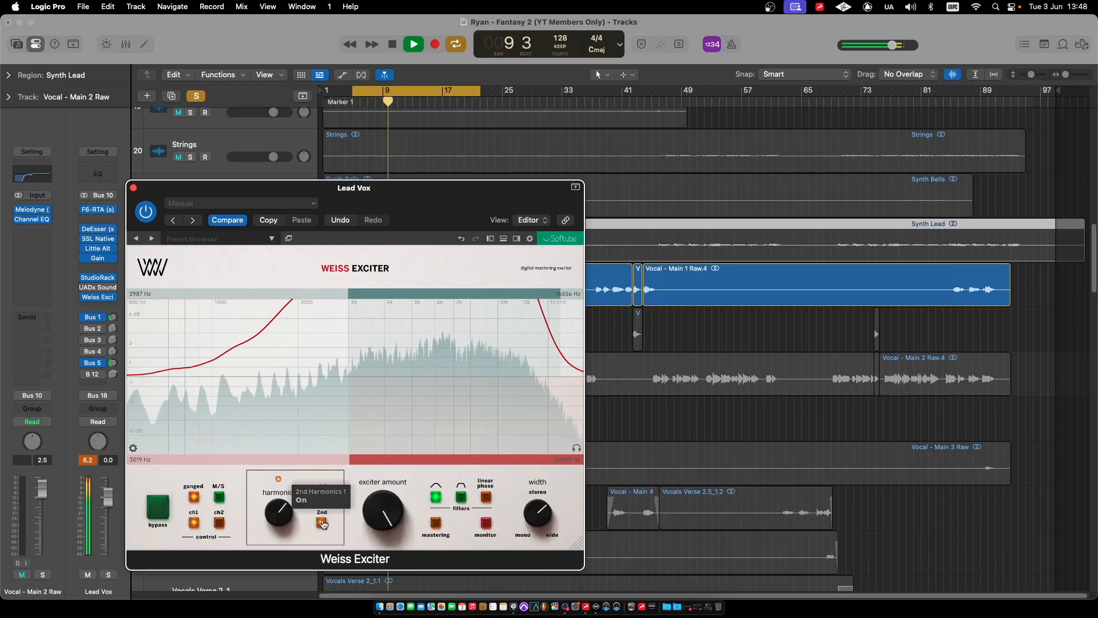
Step: Lower the exciter amount to a moderate level and stop playback
drag(380, 508, 378, 554)
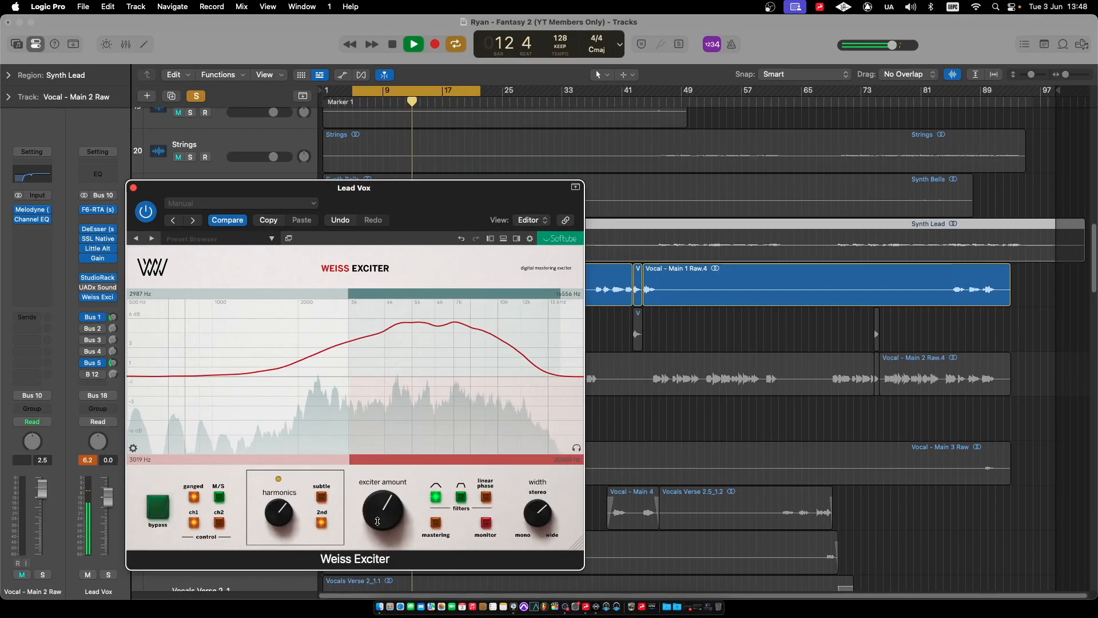
key(space)
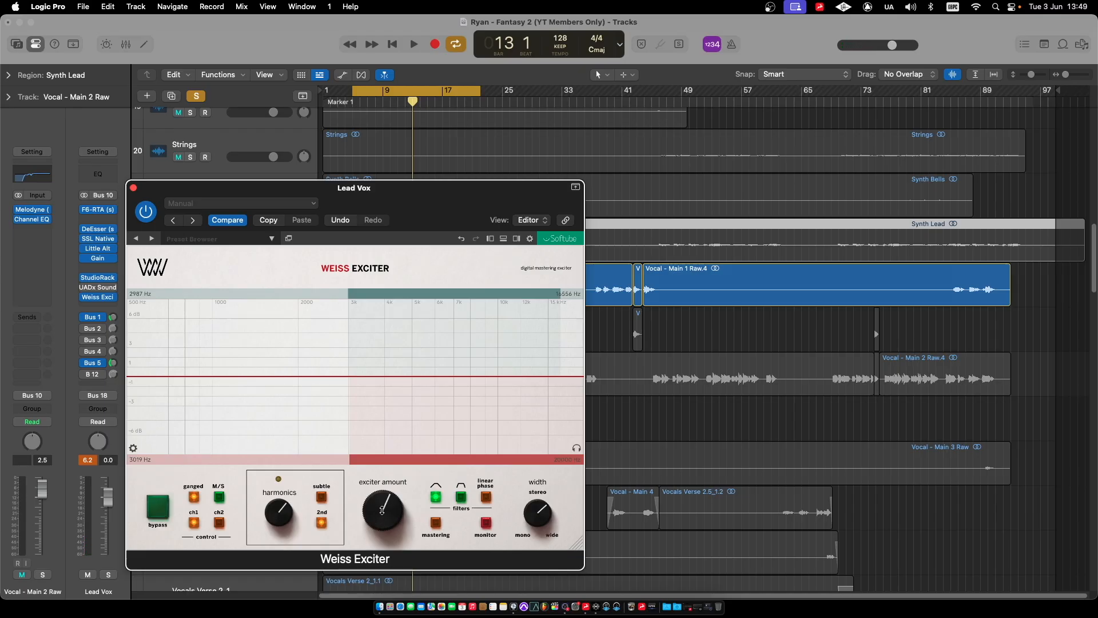
Step: Play the soloed vocal and raise the exciter's harmonics to maximum
mouse_move(278, 512)
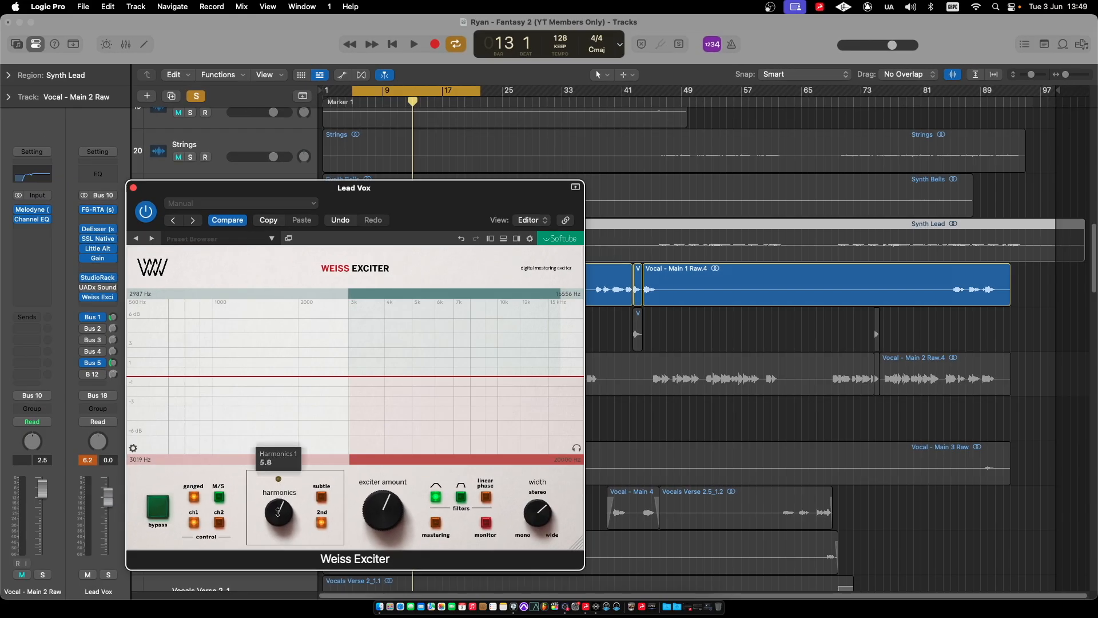
key(space)
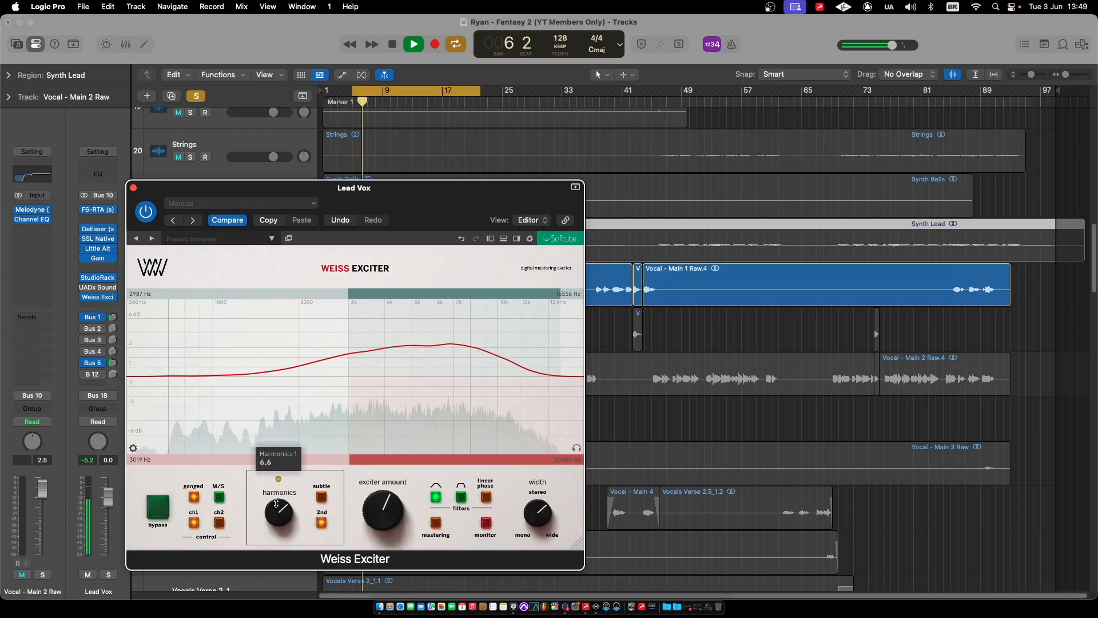
drag(276, 503, 306, 464)
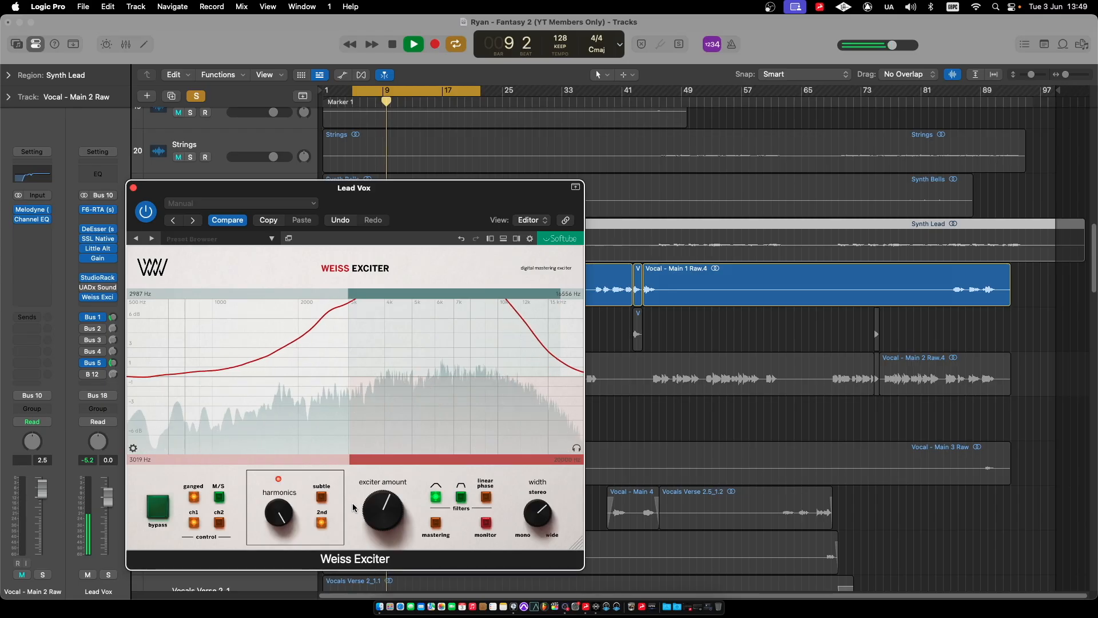
Step: Stop the vocal playback and set the exciter amount to 3.6 dB and harmonics to 6.6
drag(369, 509, 369, 542)
key(space)
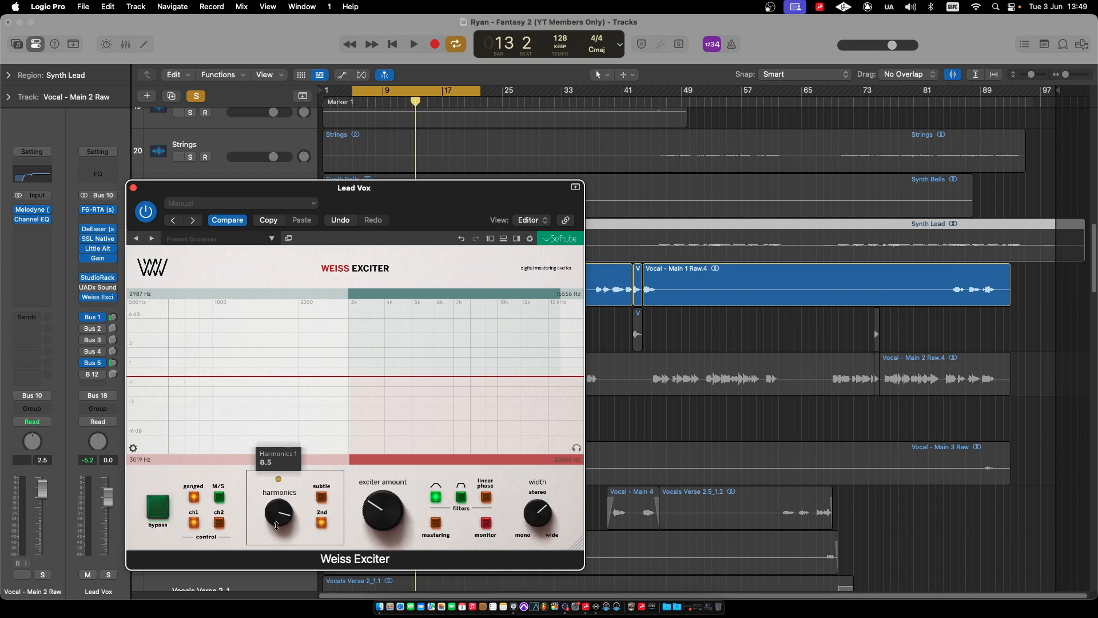
mouse_move(396, 517)
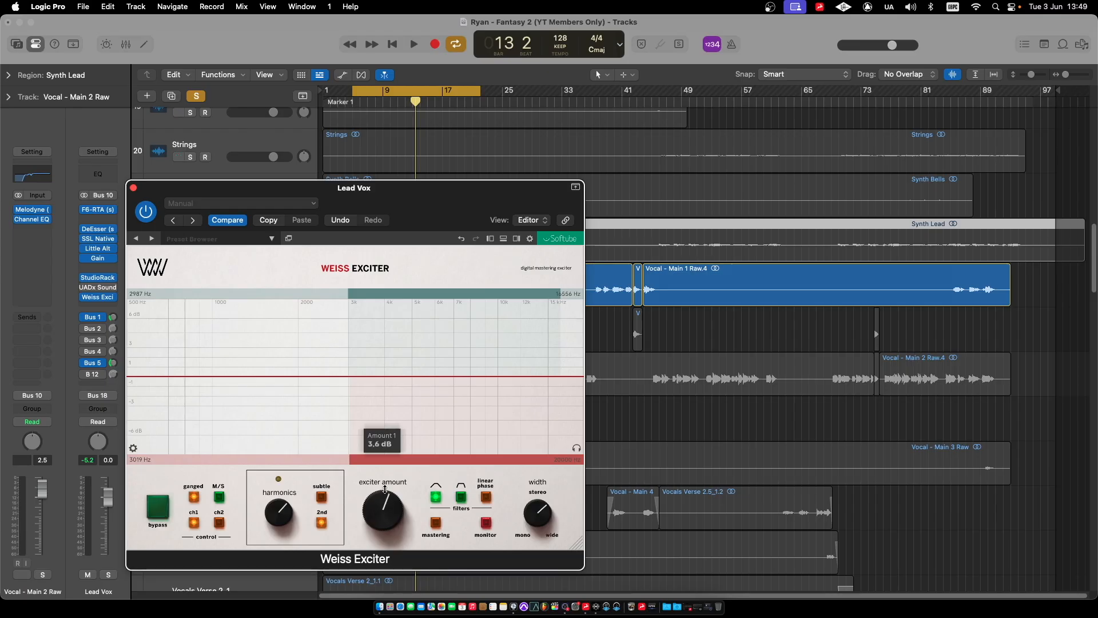
mouse_move(285, 508)
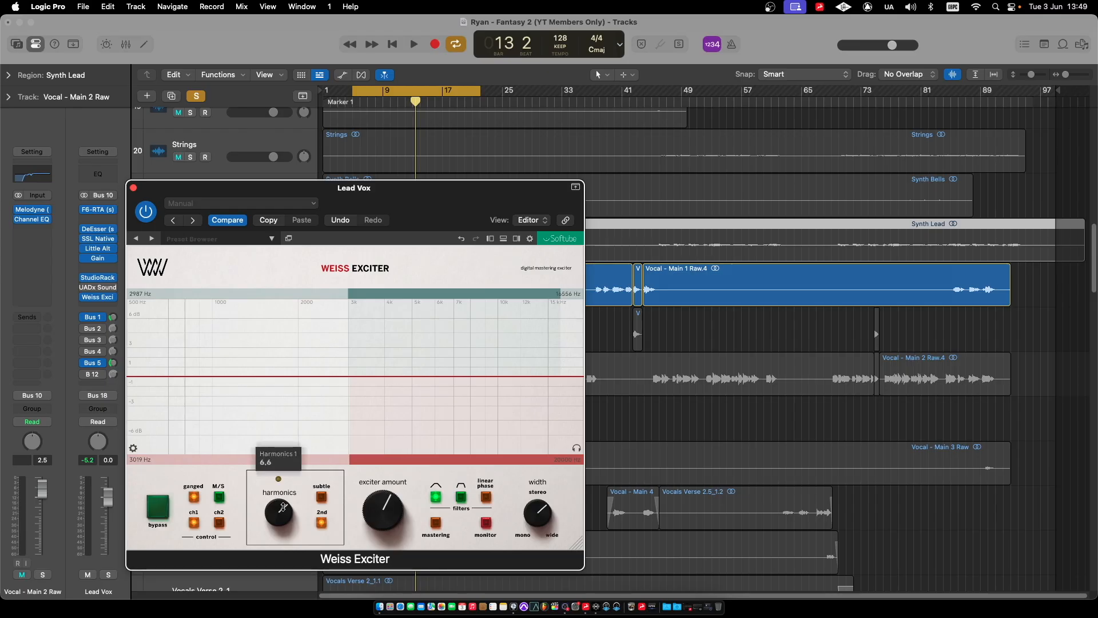
Step: Lower the lead vocal exciter's harmonics slightly further and audition the adjusted settings
drag(284, 506, 275, 509)
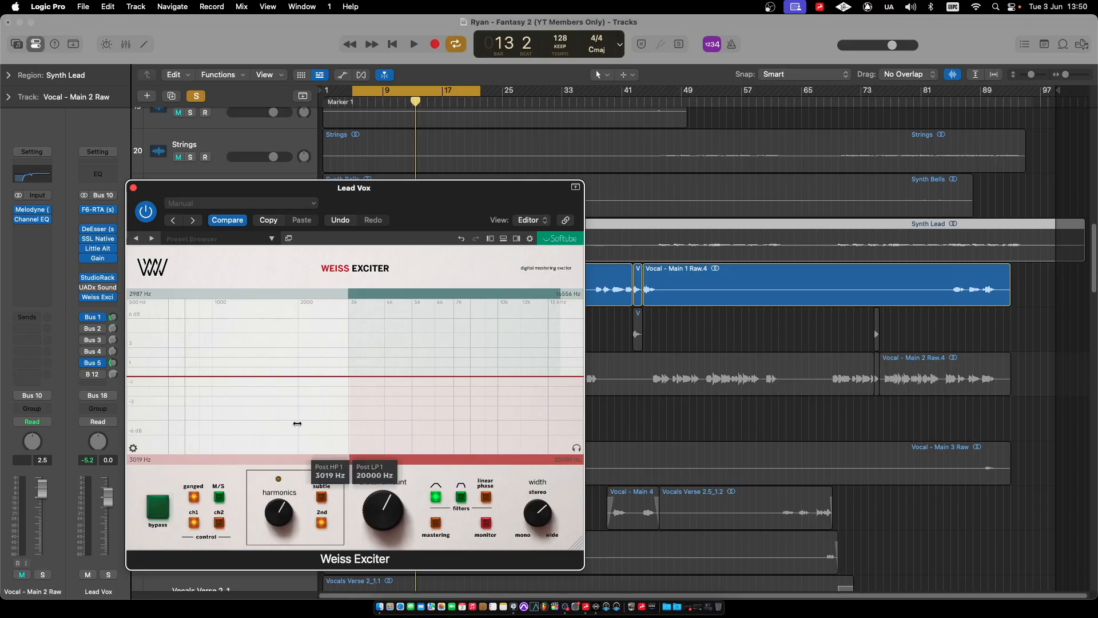
key(space)
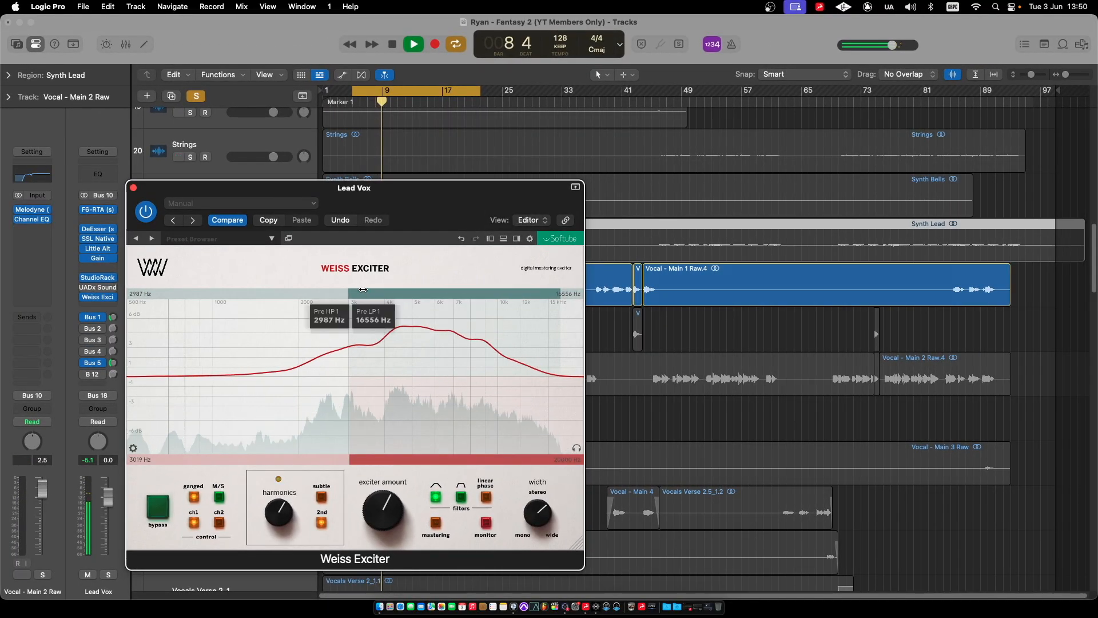
key(space)
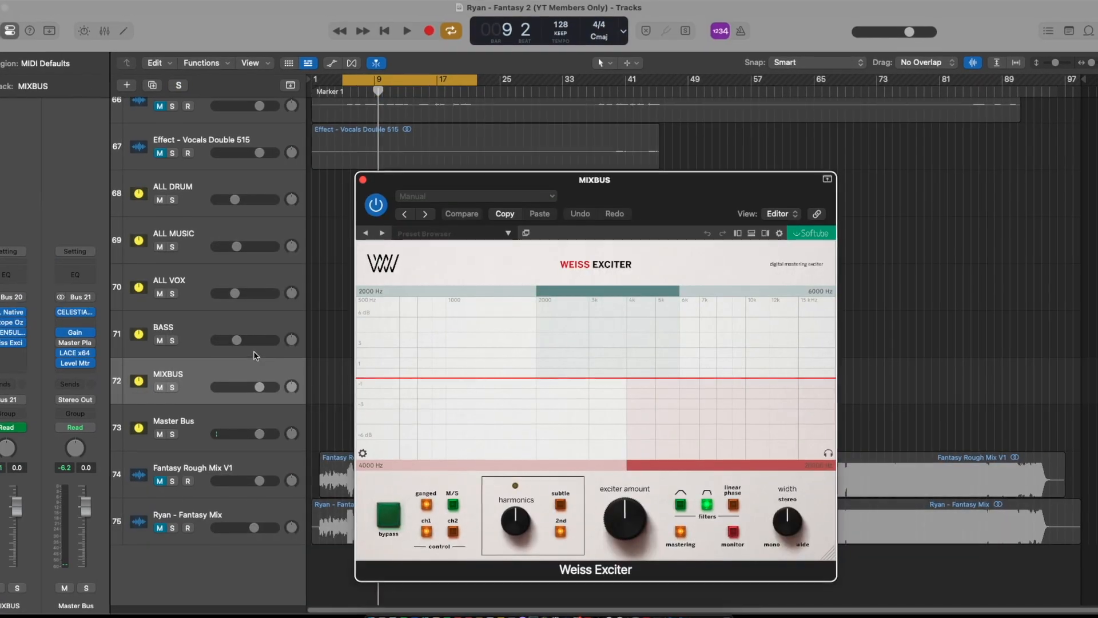
Step: During mix playback, raise the MIXBUS exciter amount to 6.7 dB and increase its harmonics slightly with playback stopped
drag(665, 193, 485, 189)
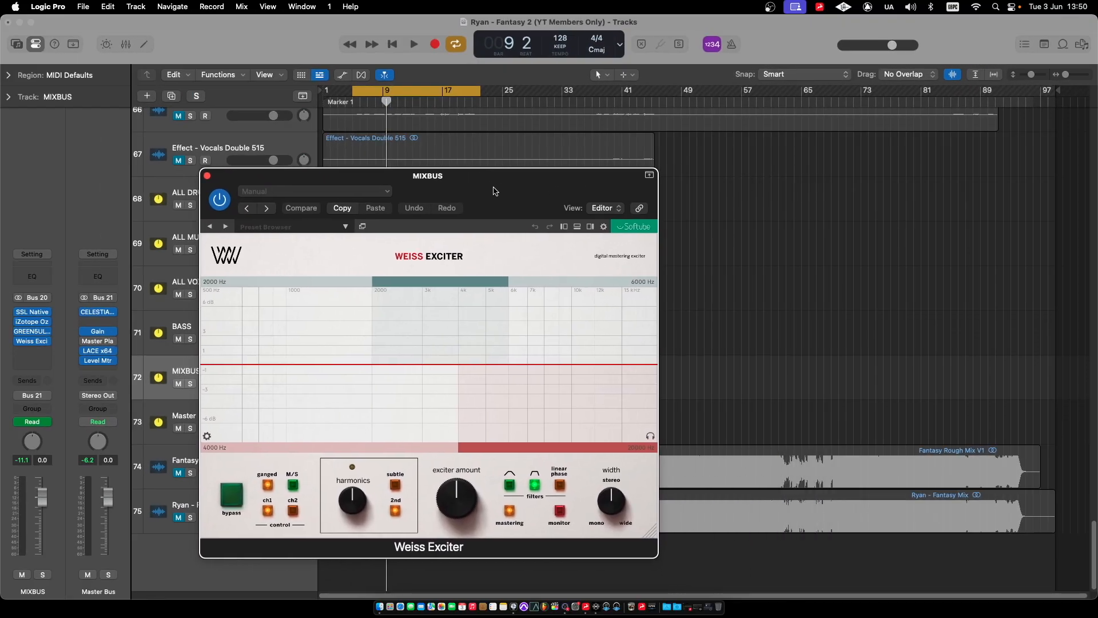
key(space)
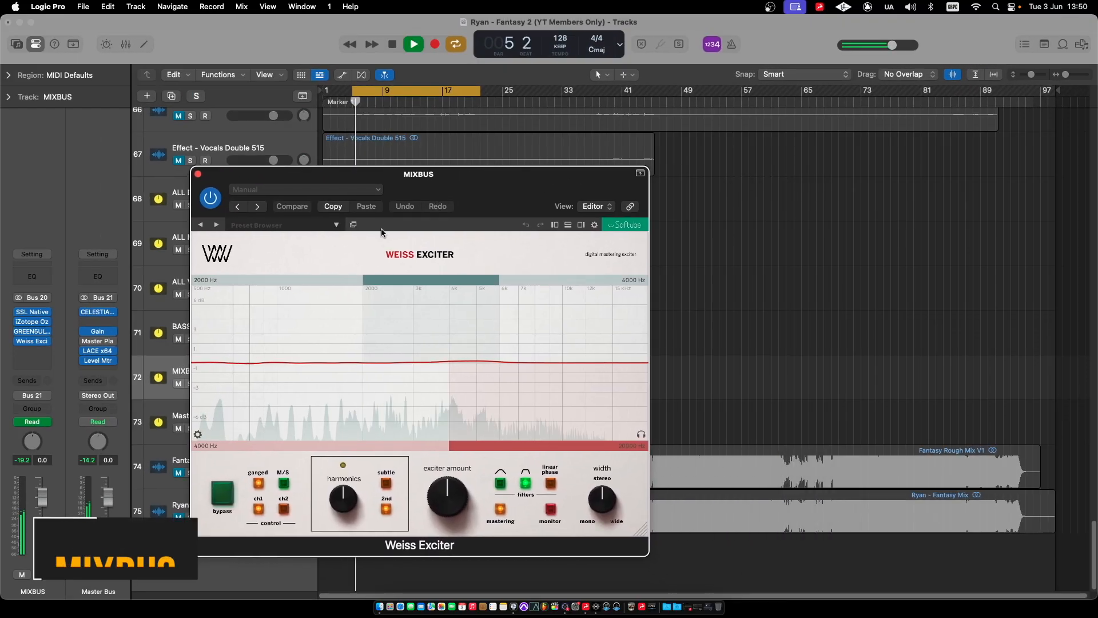
mouse_move(457, 501)
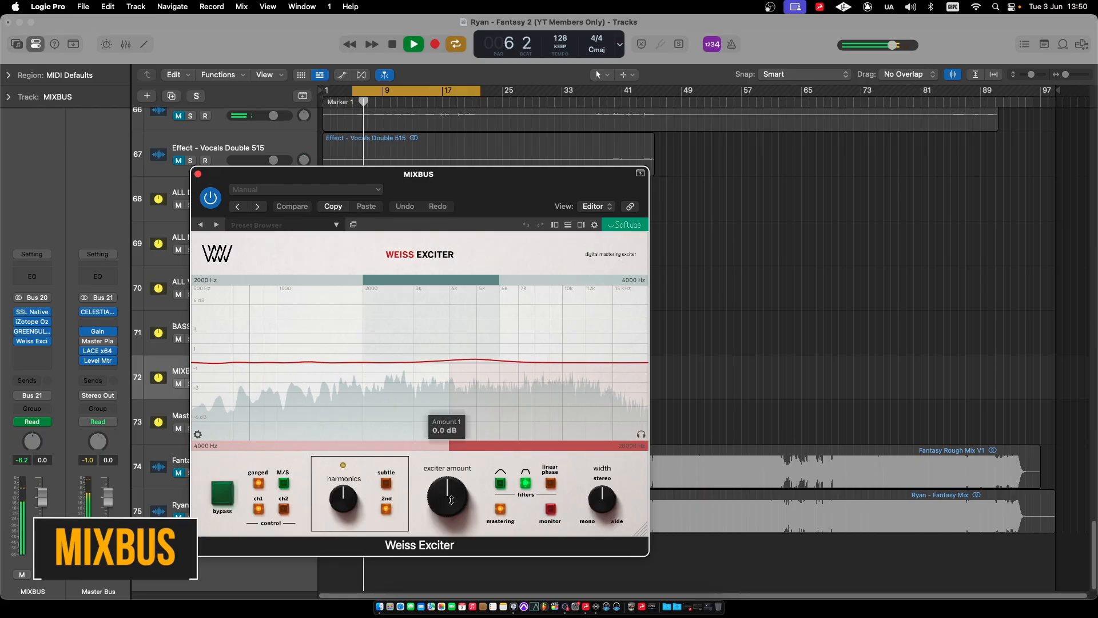
drag(446, 497, 451, 488)
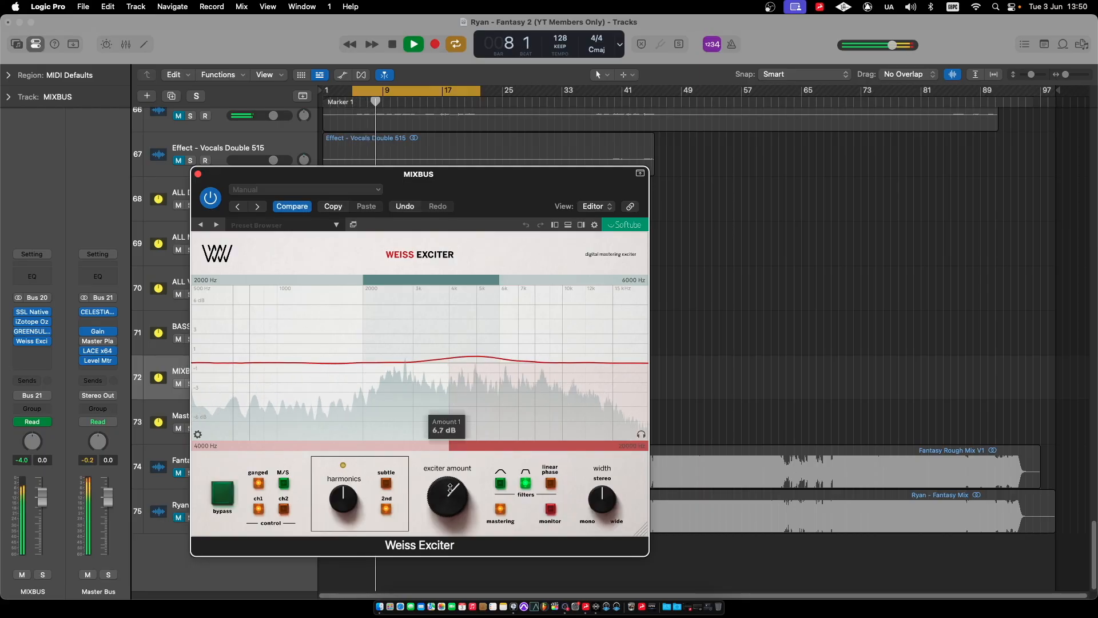
key(space)
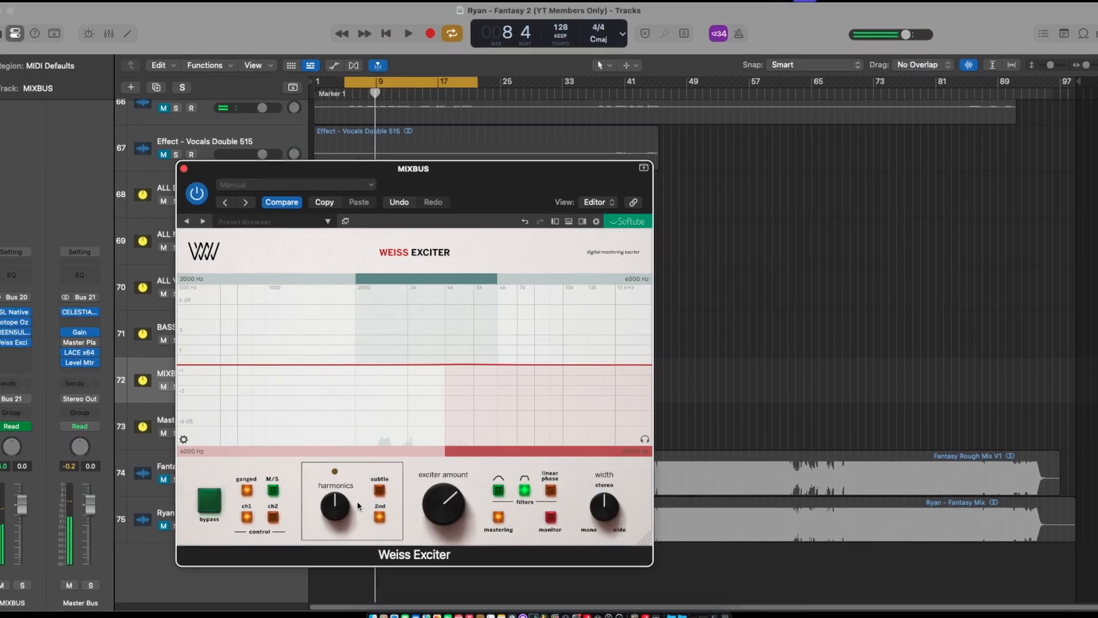
drag(340, 500, 347, 492)
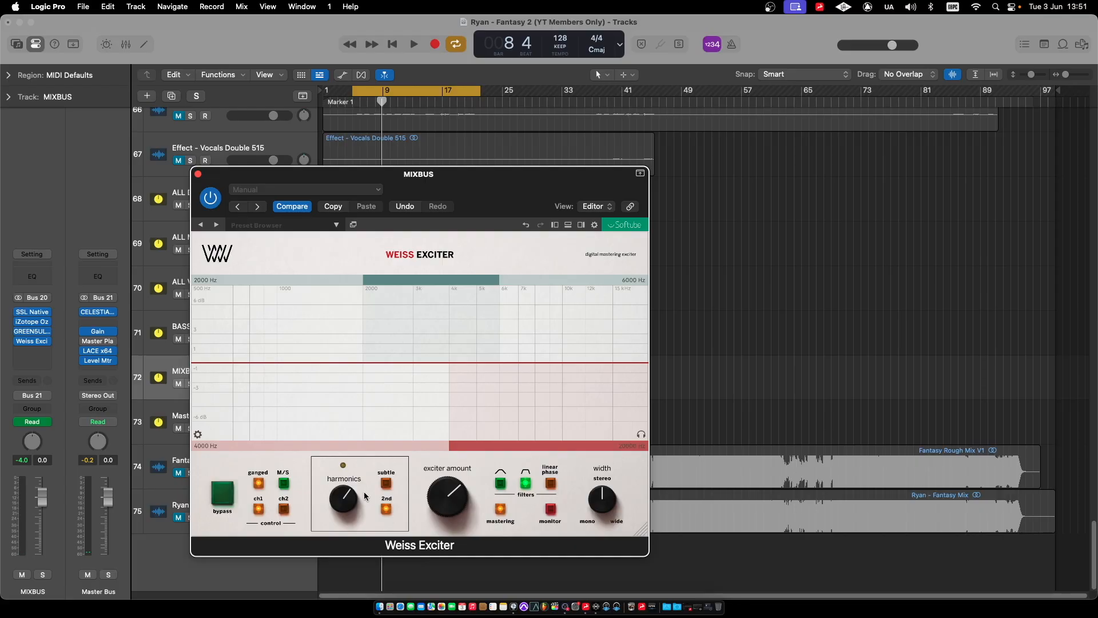
Step: Load the factory preset Mastering Polish Wide in the MIXBUS exciter and review its amount and harmonics values
click(272, 227)
mouse_move(270, 256)
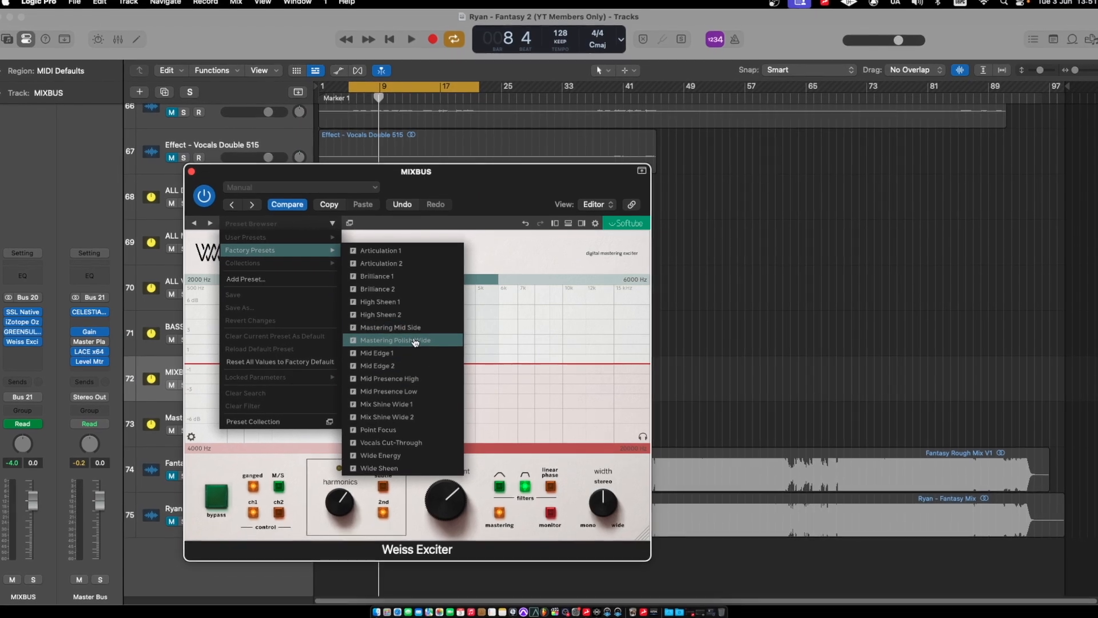
click(398, 341)
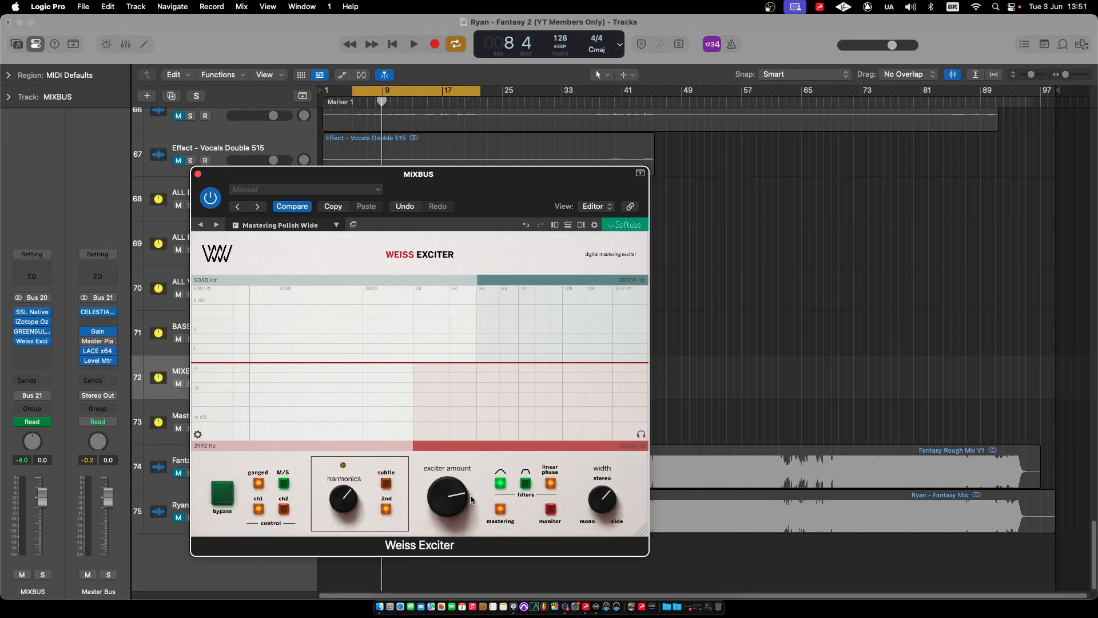
mouse_move(456, 496)
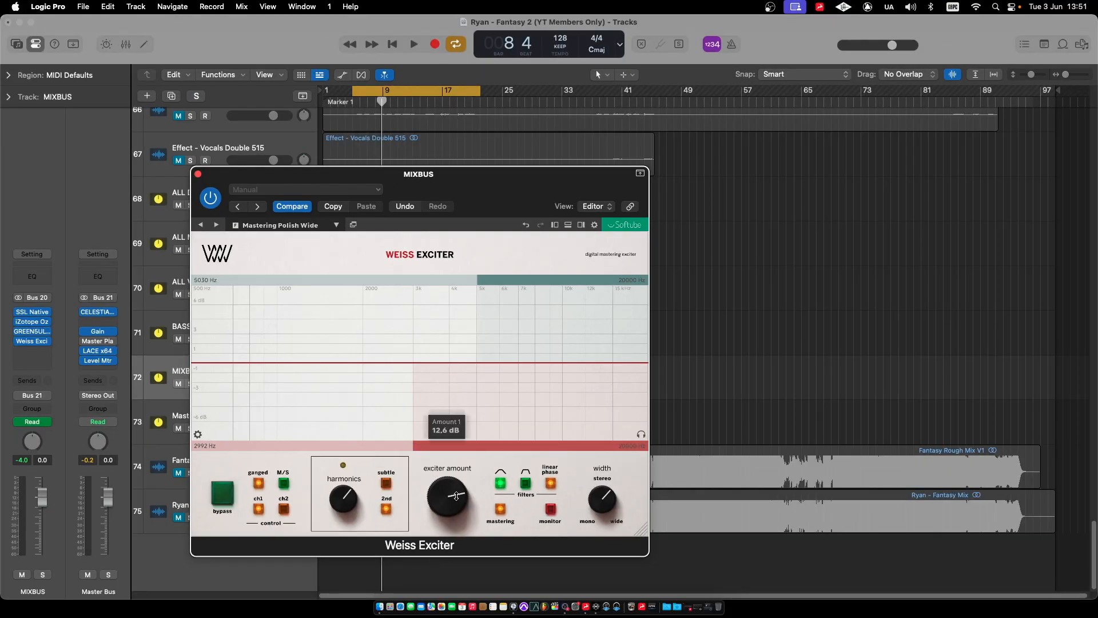
mouse_move(351, 499)
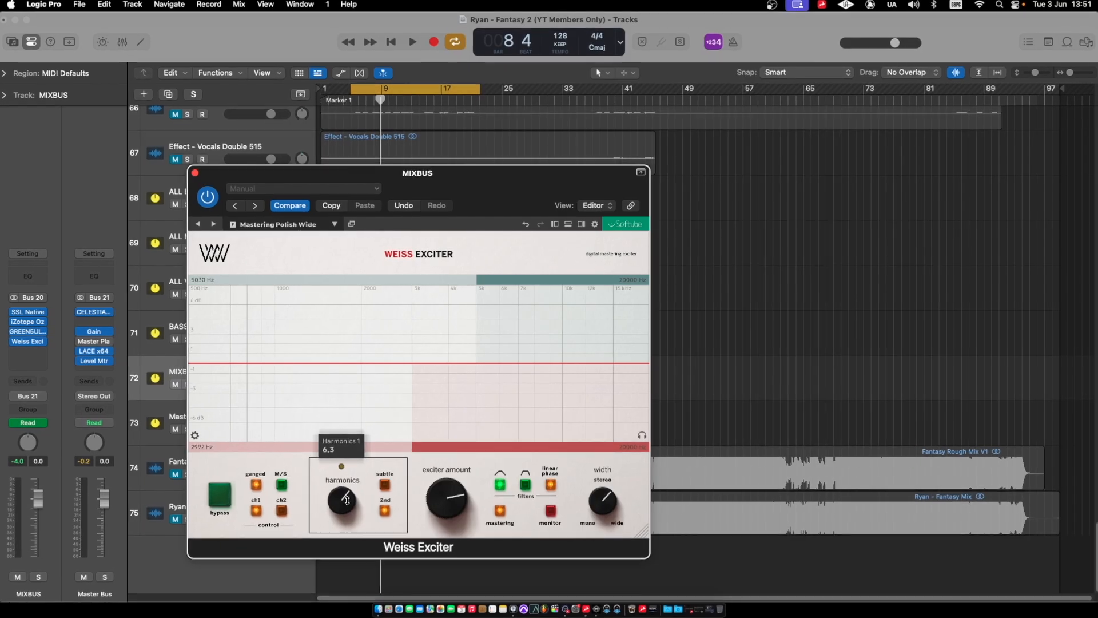
Step: Audition the preset on the full mix and reduce its exciter amount to a moderate level and harmonics to around their midpoint
key(space)
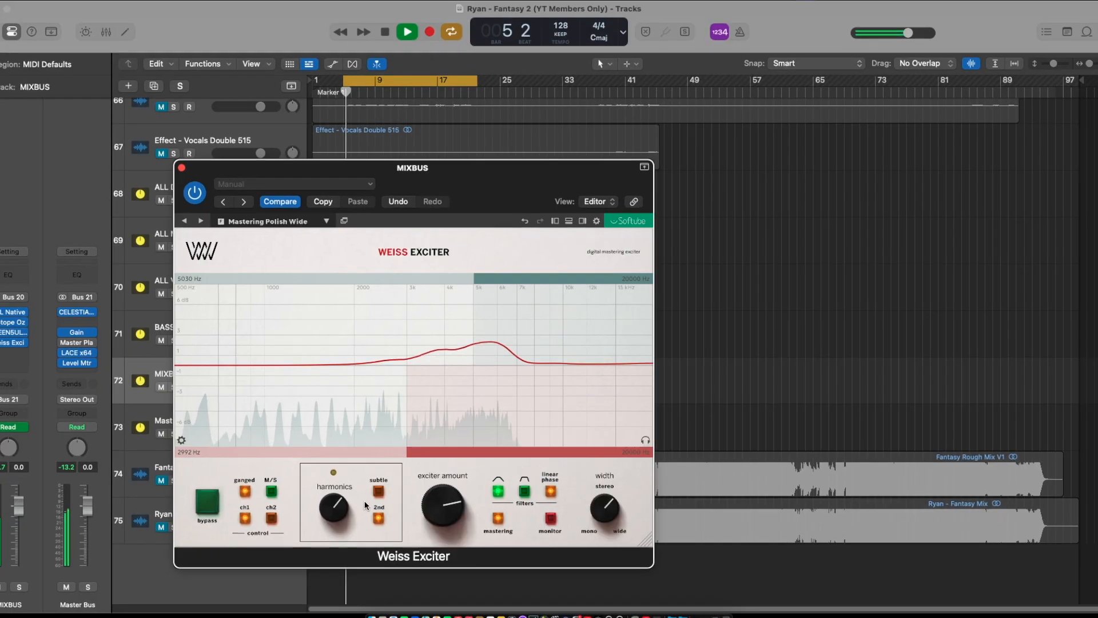
mouse_move(369, 405)
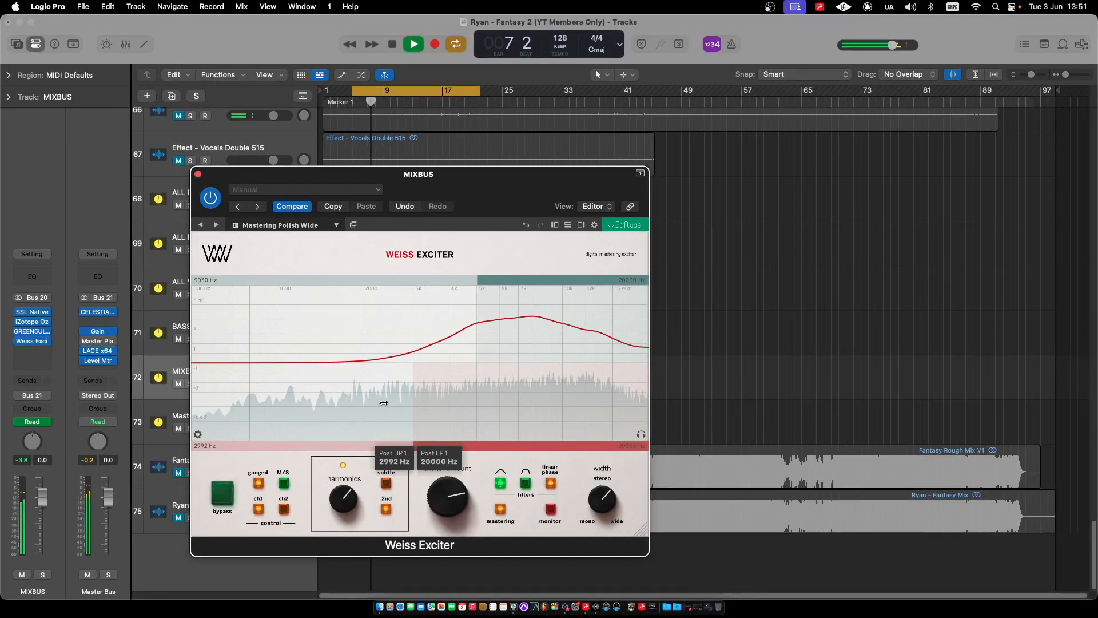
mouse_move(450, 492)
drag(450, 492, 449, 506)
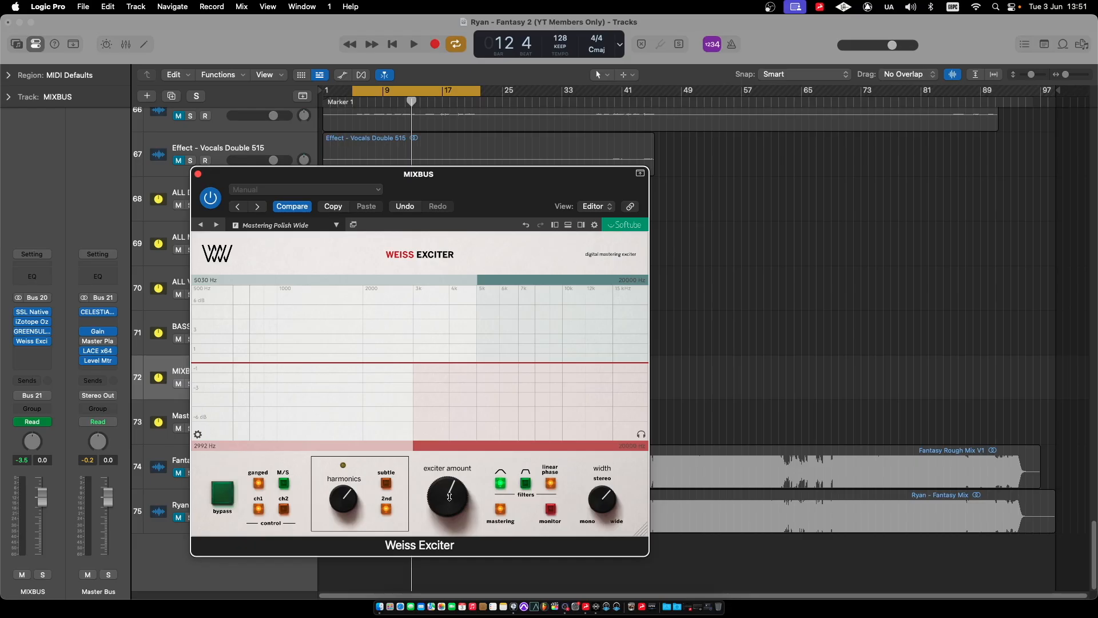
mouse_move(347, 498)
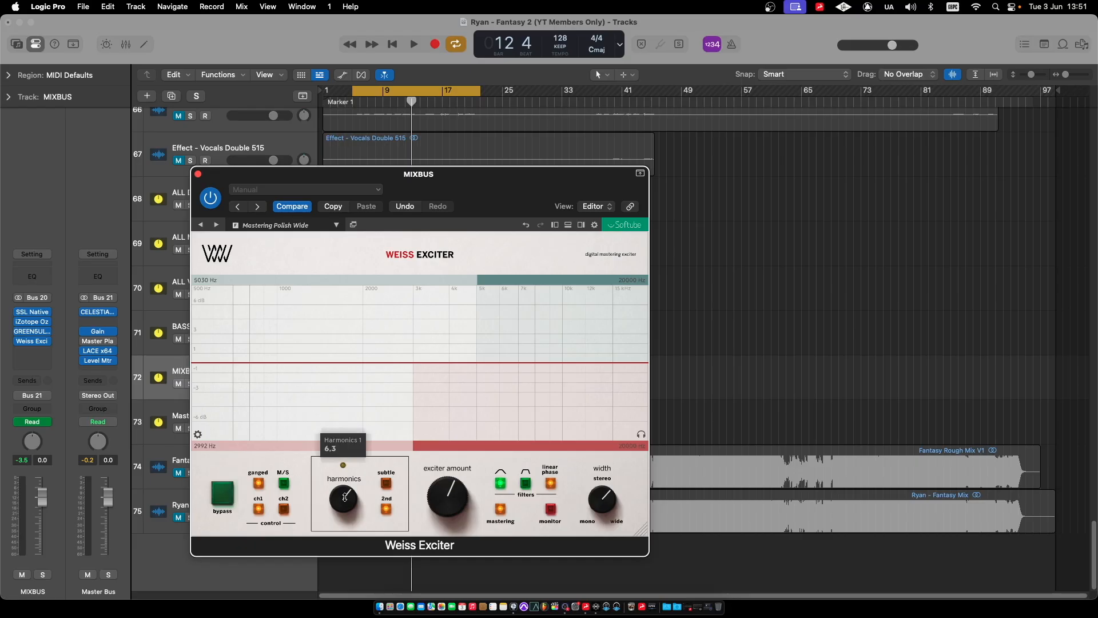
mouse_move(345, 497)
mouse_down()
mouse_move(345, 484)
mouse_move(336, 513)
mouse_up()
Step: Play the mix to compare the MIXBUS exciter disabled and enabled, leave it enabled, and close its window with playback stopped
key(space)
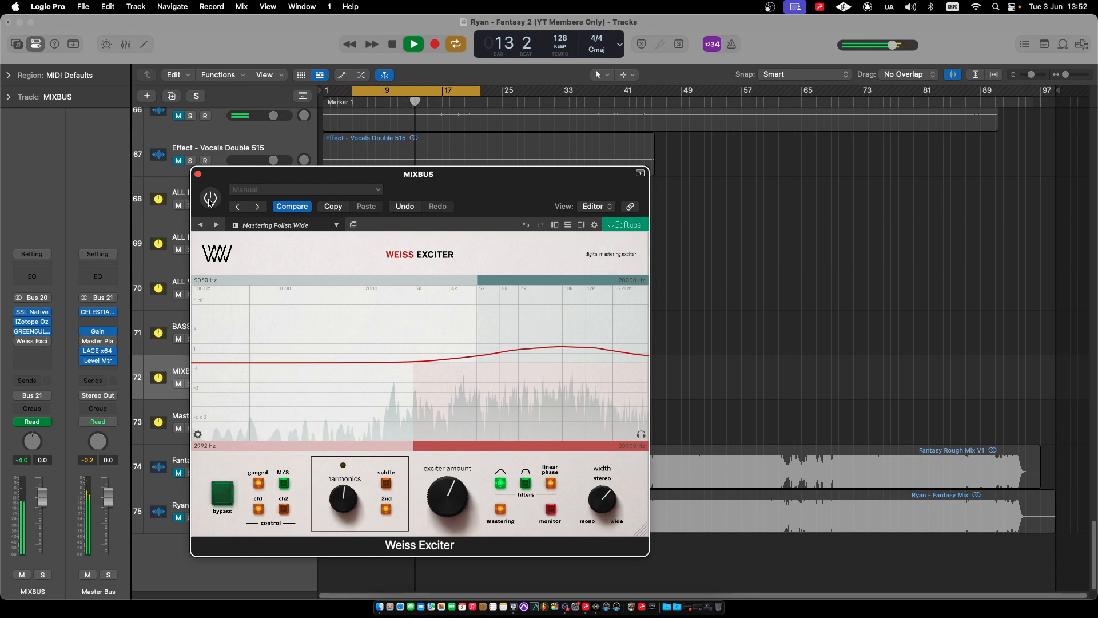
click(210, 200)
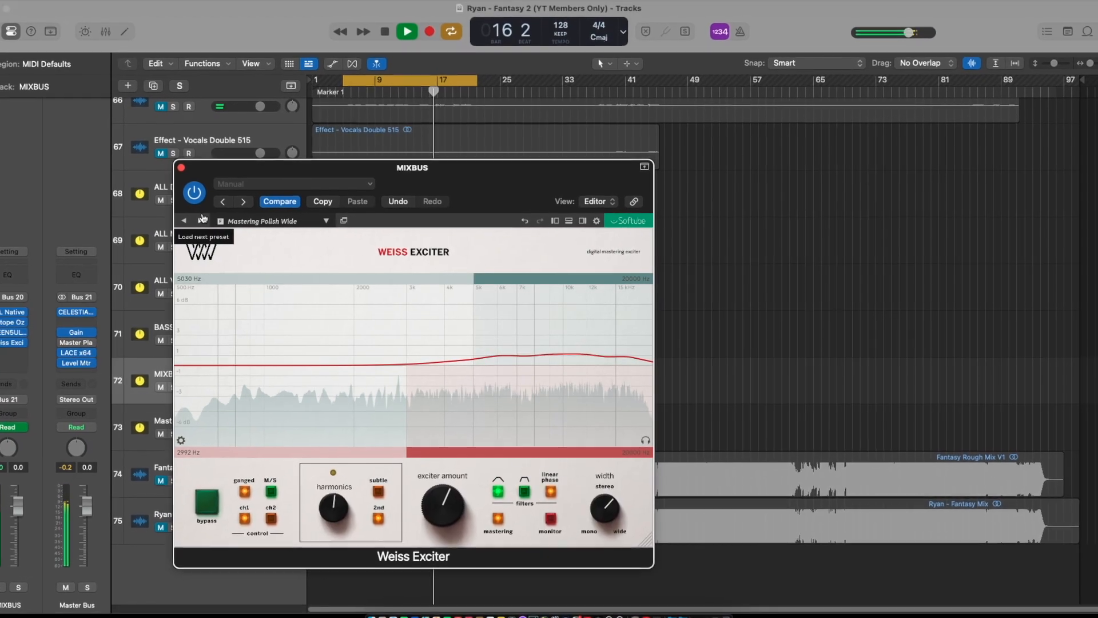
key(space)
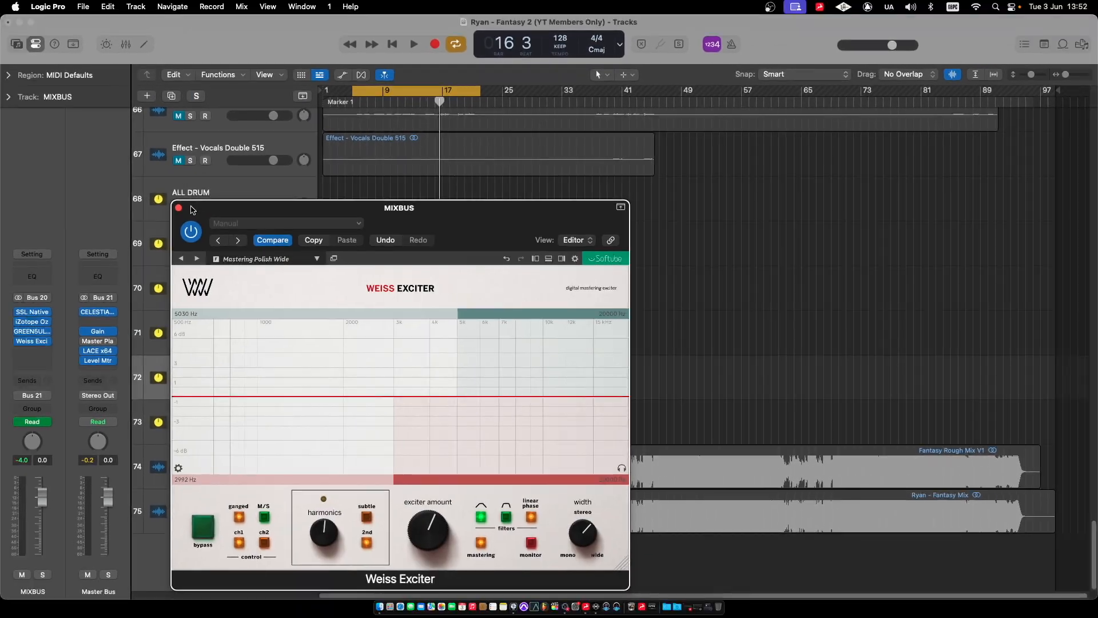
click(178, 209)
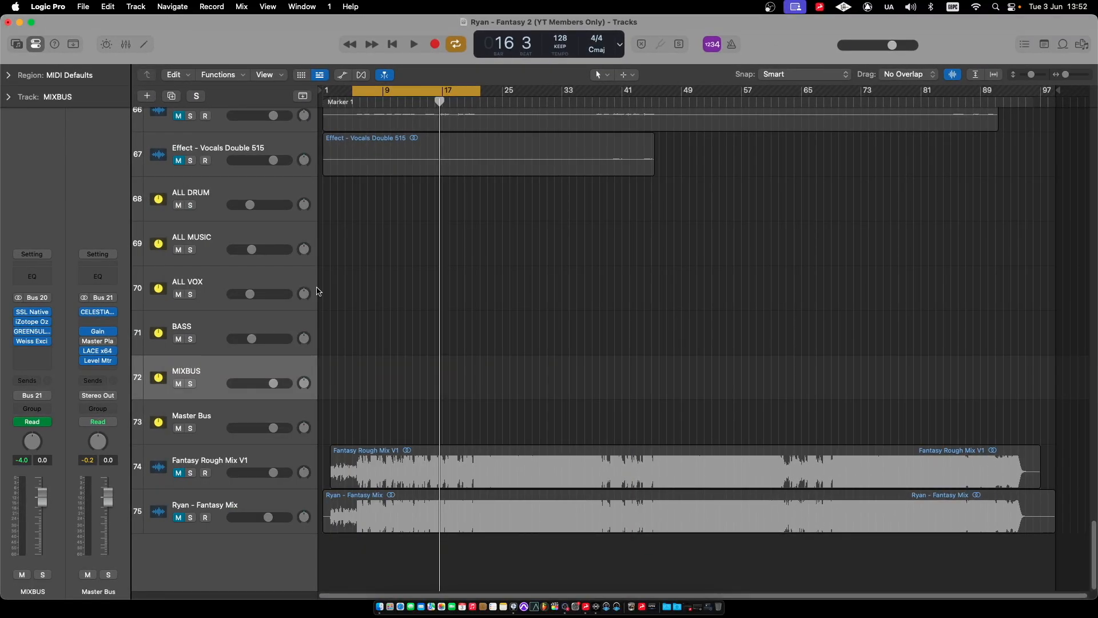